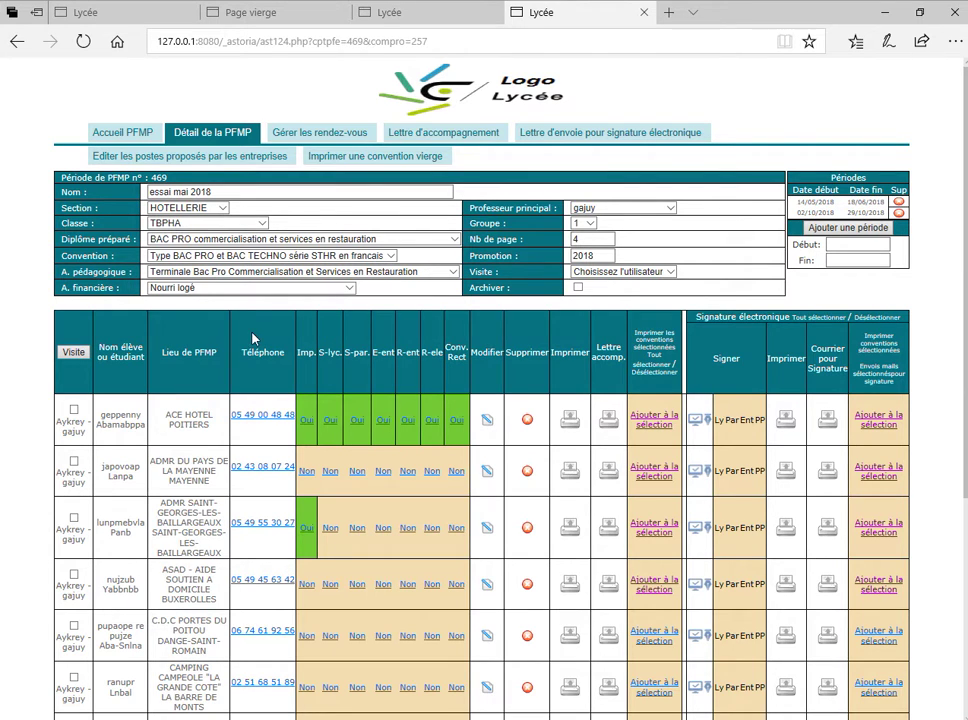
Archive the "essai mai 2018" period and open the list of archived PFMPs
left_click(578, 288)
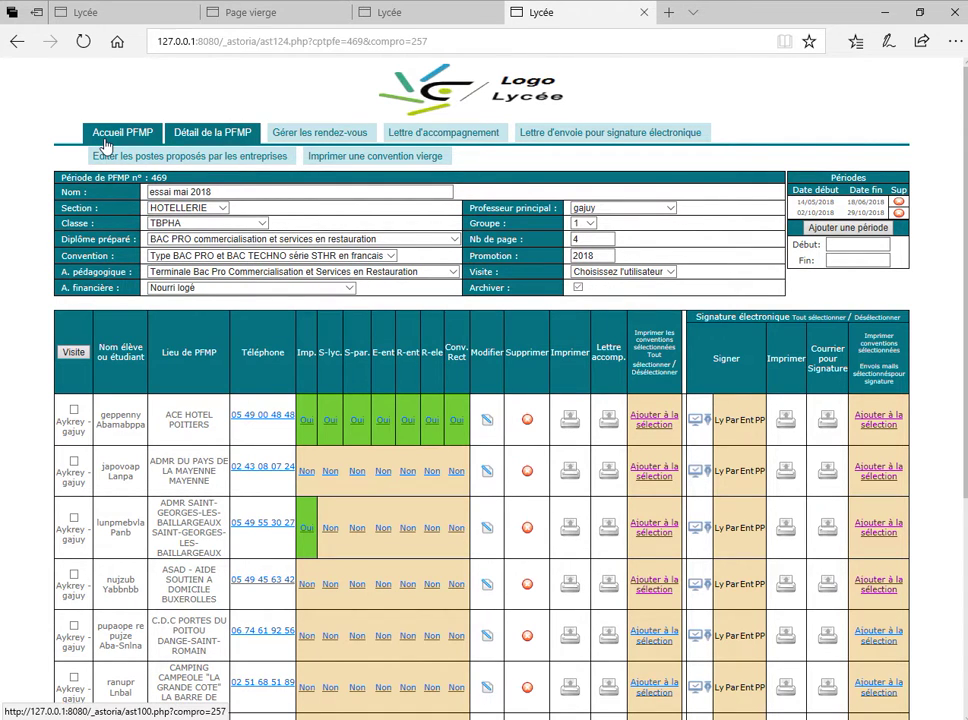
left_click(104, 147)
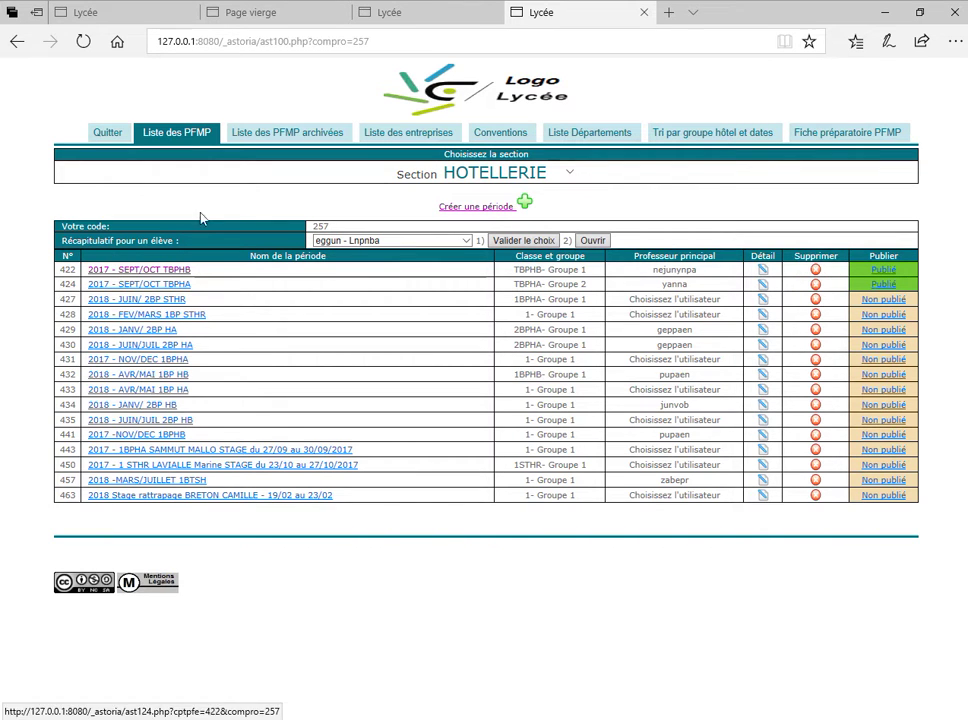
left_click(249, 141)
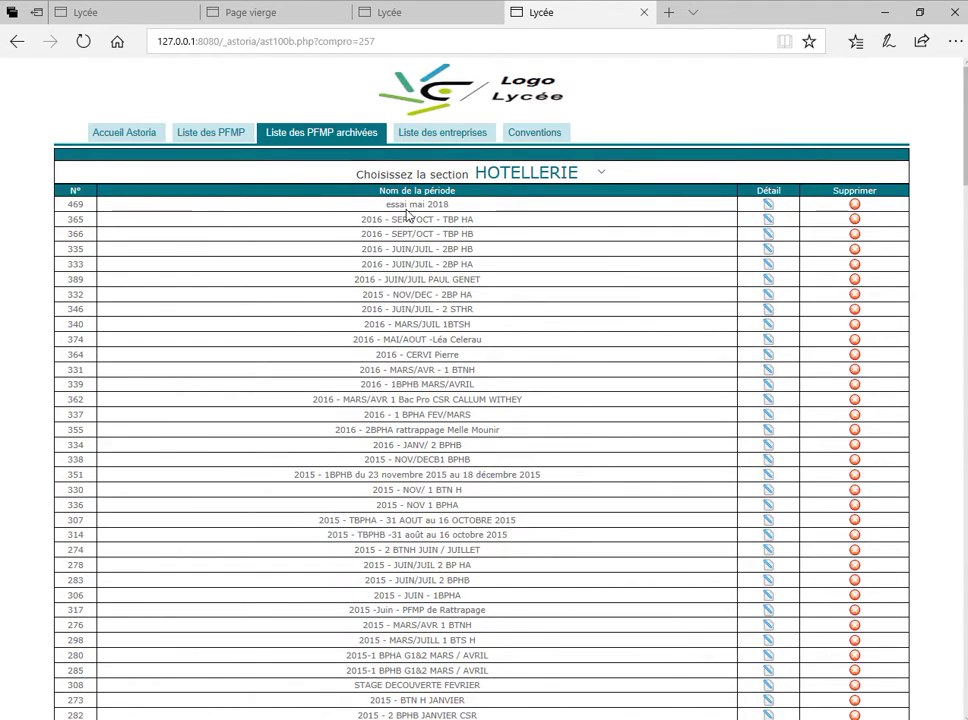
Reopen the archived "essai mai 2018" period, take it out of the archive and return to the main PFMP list
left_click(767, 206)
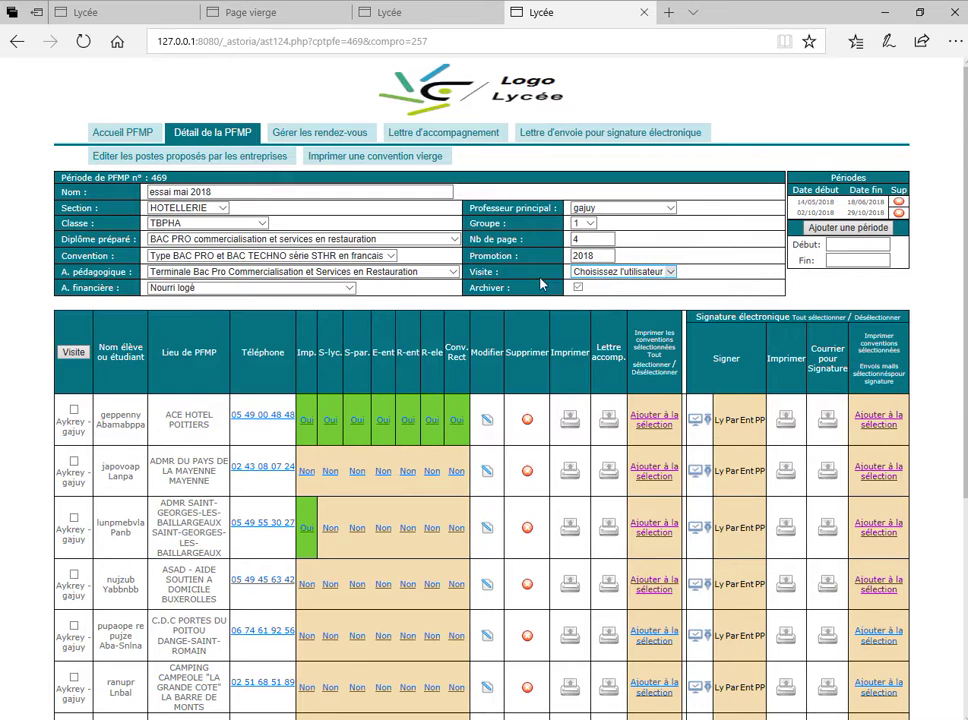
left_click(577, 287)
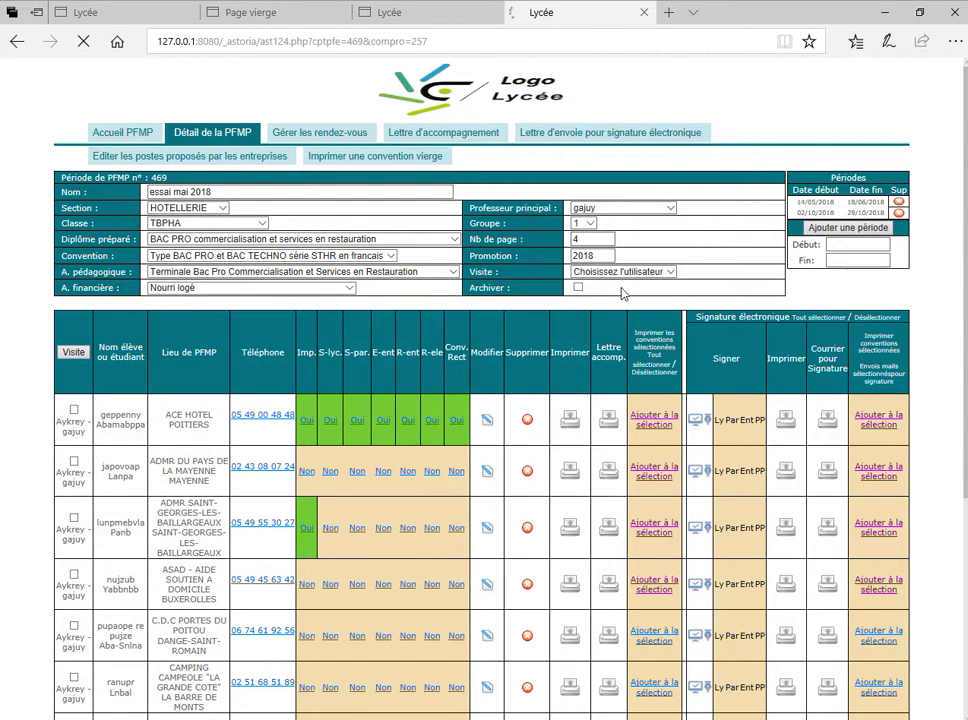
left_click(139, 138)
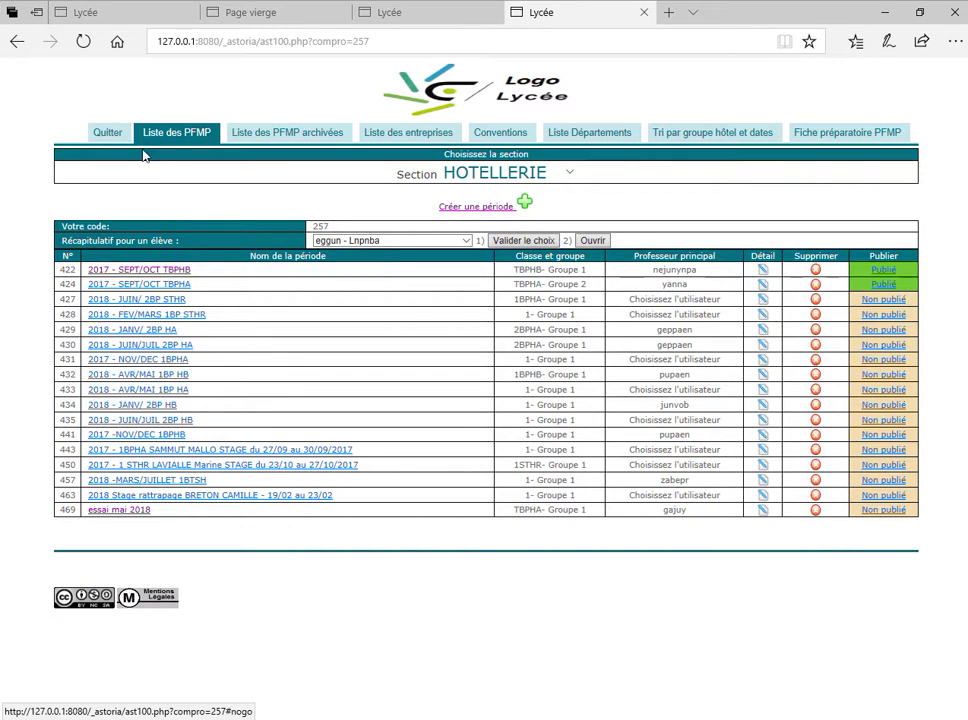
Open the ACE HOTEL placement in the "essai mai 2018" period and assign the first named tutor offered for that company
left_click(125, 510)
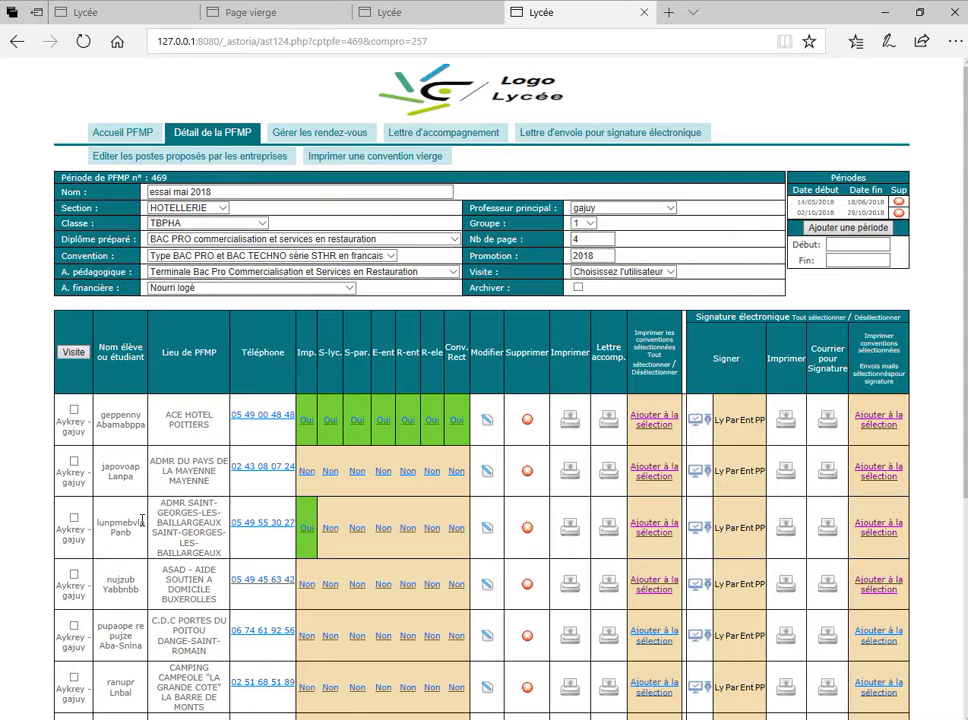
left_click(118, 418)
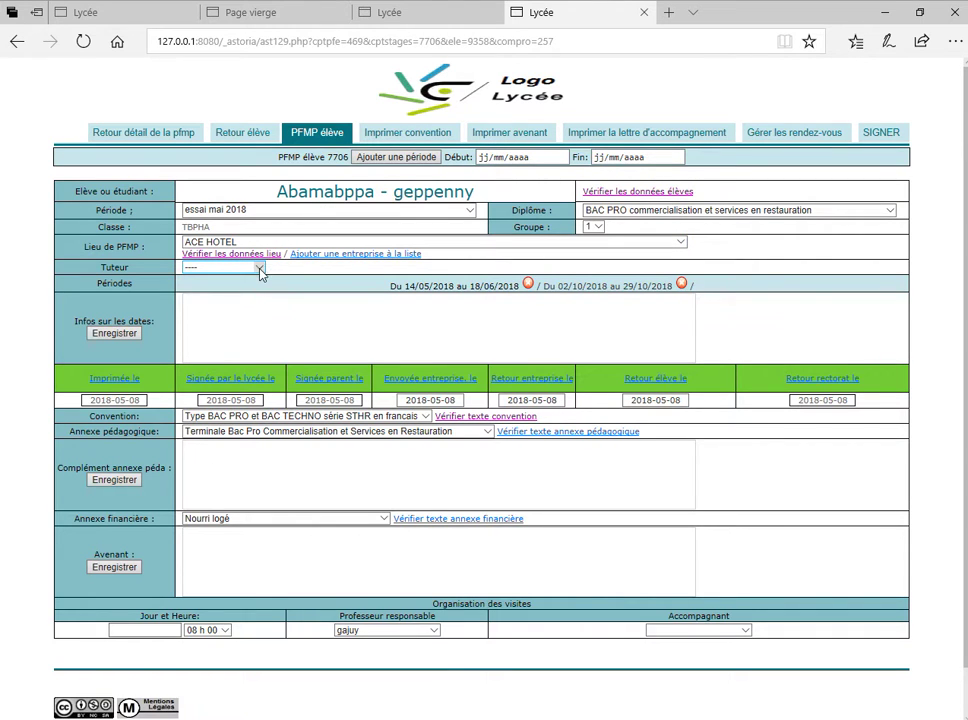
left_click(261, 270)
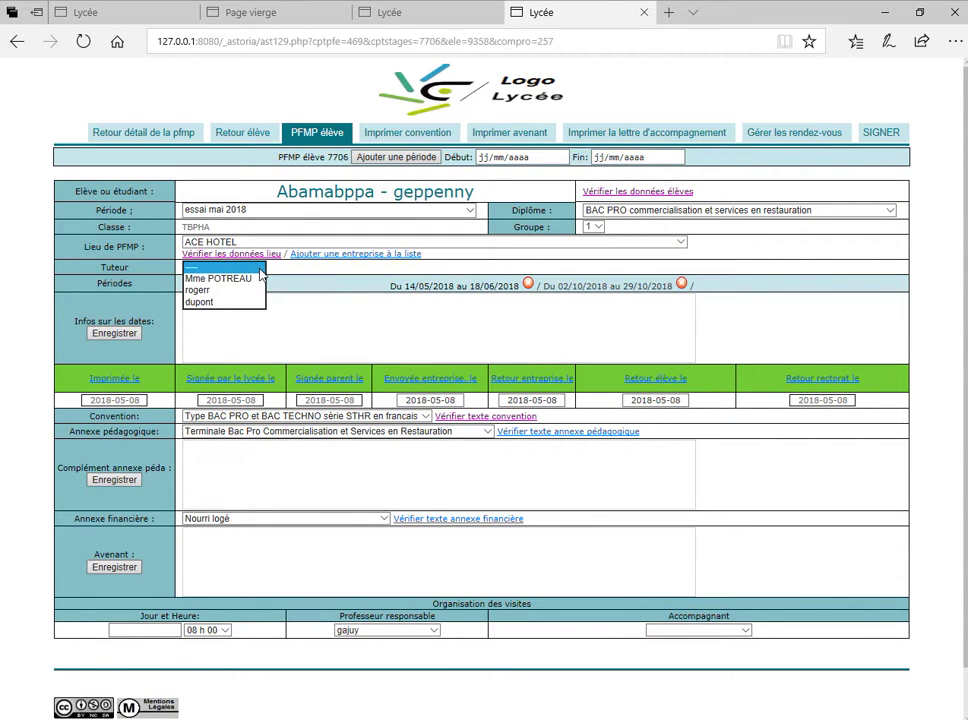
left_click(260, 268)
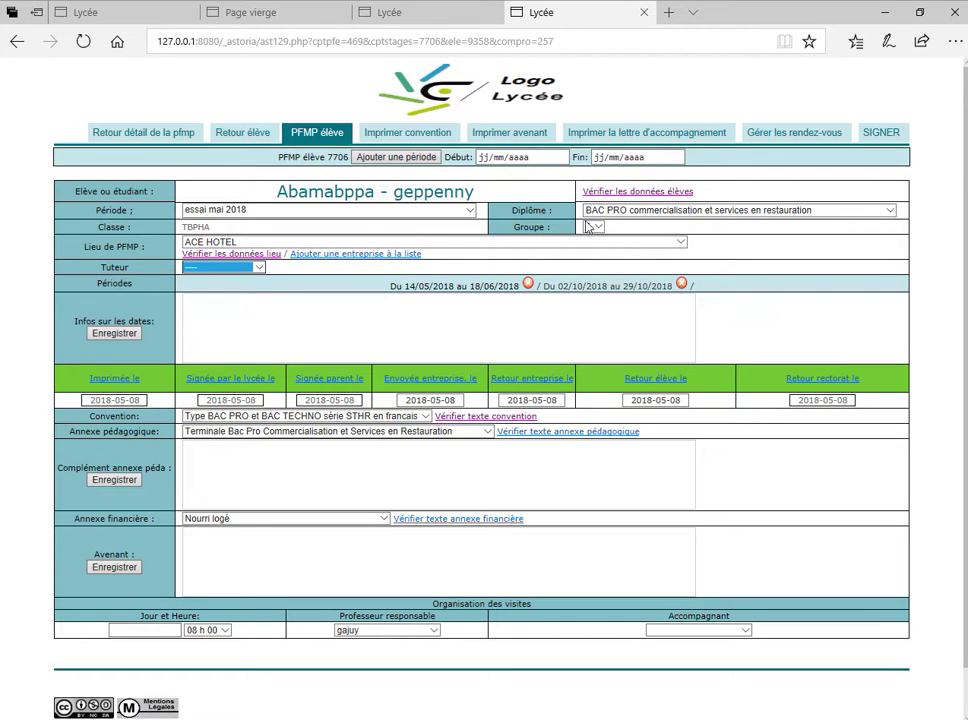
left_click(681, 243)
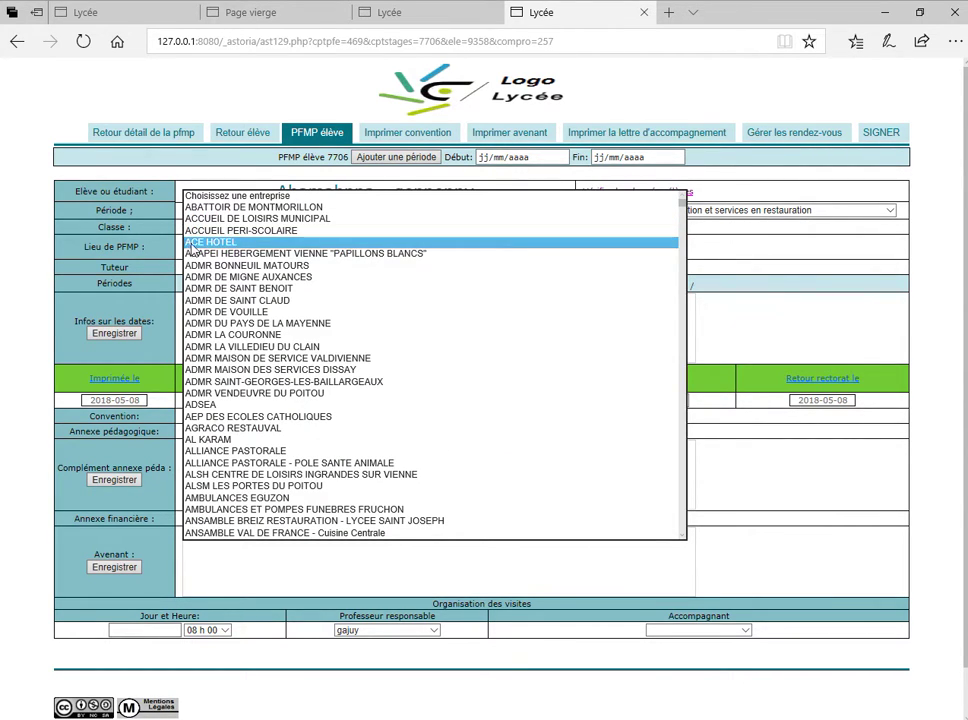
left_click(188, 243)
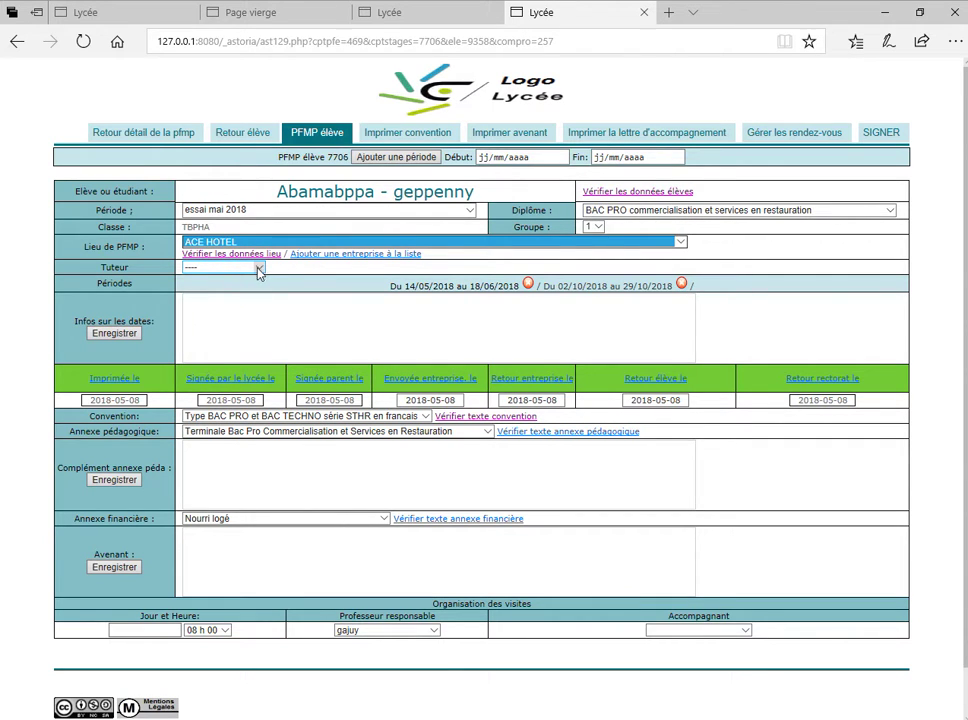
left_click(259, 270)
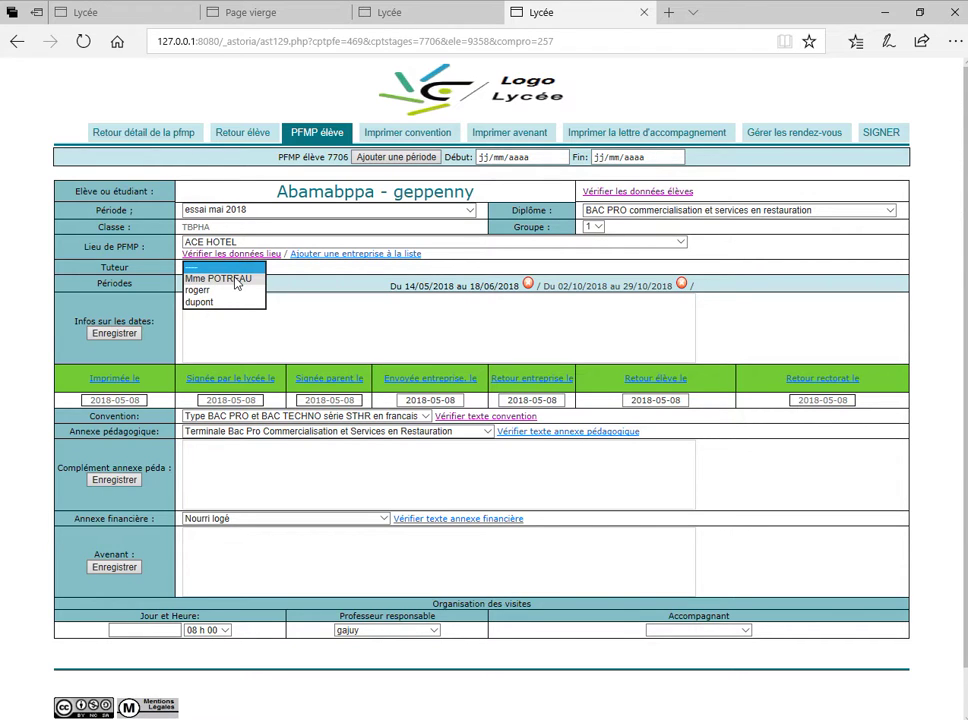
left_click(237, 280)
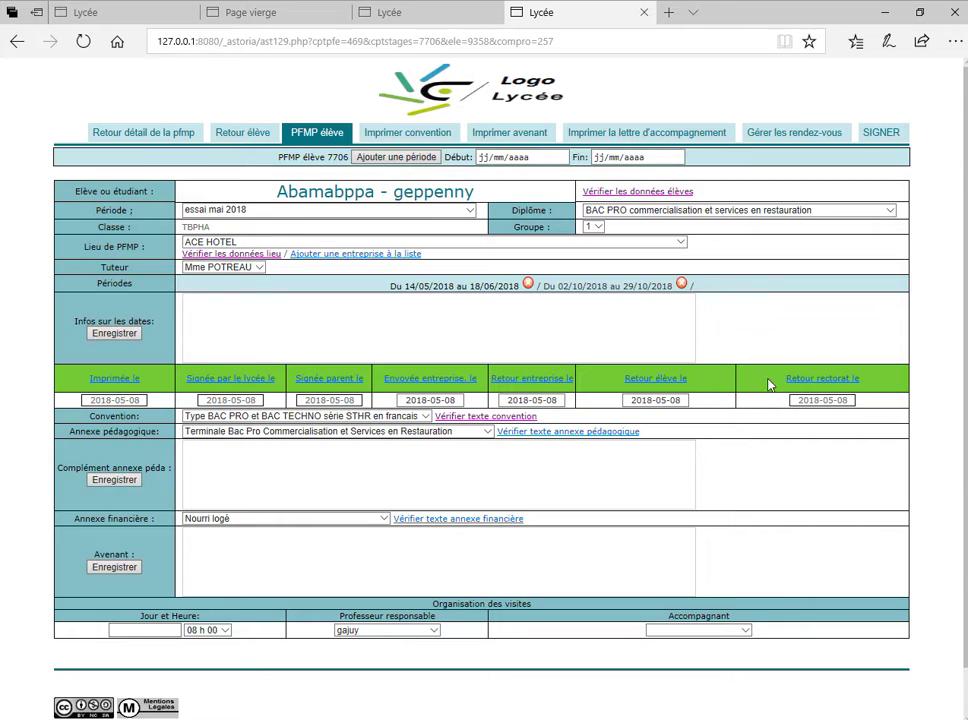
Switch the ACE HOTEL convention to not printed and back to printed
left_click(113, 386)
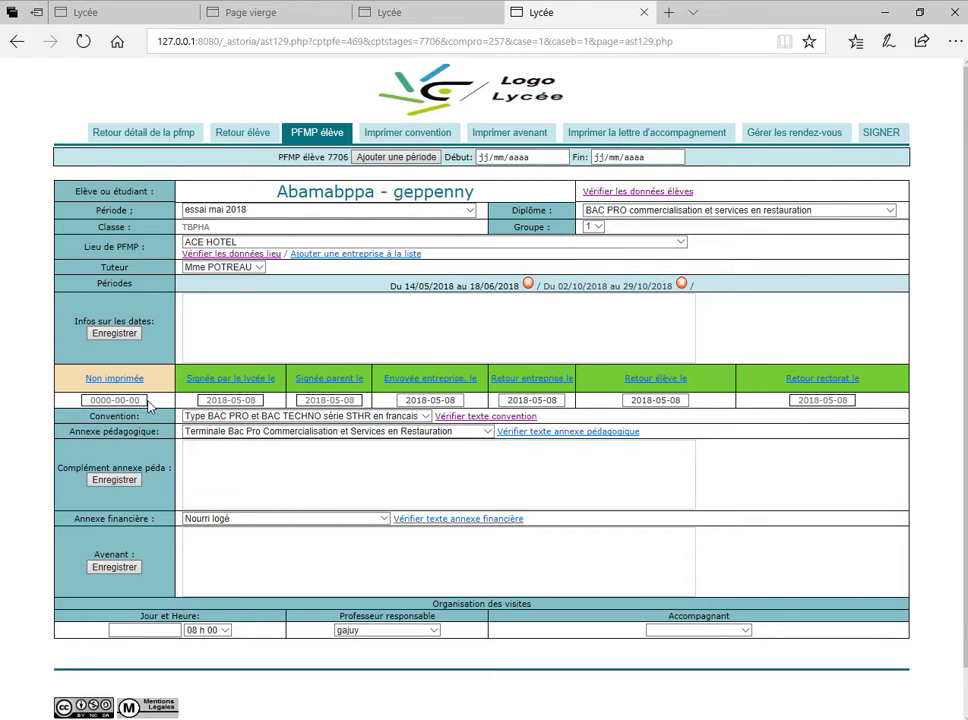
left_click(137, 380)
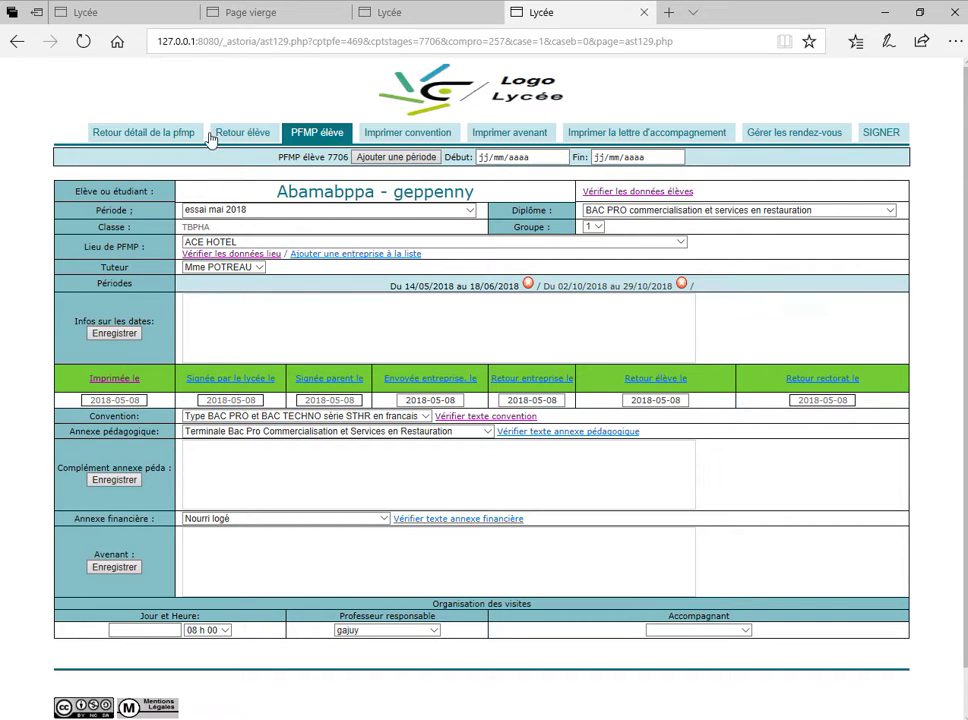
Open the ADMR SAINT-GEORGES-LES-BAILLARGEAUX placement and mark its convention as signed by the school, signed by the parents and sent to the company
left_click(171, 133)
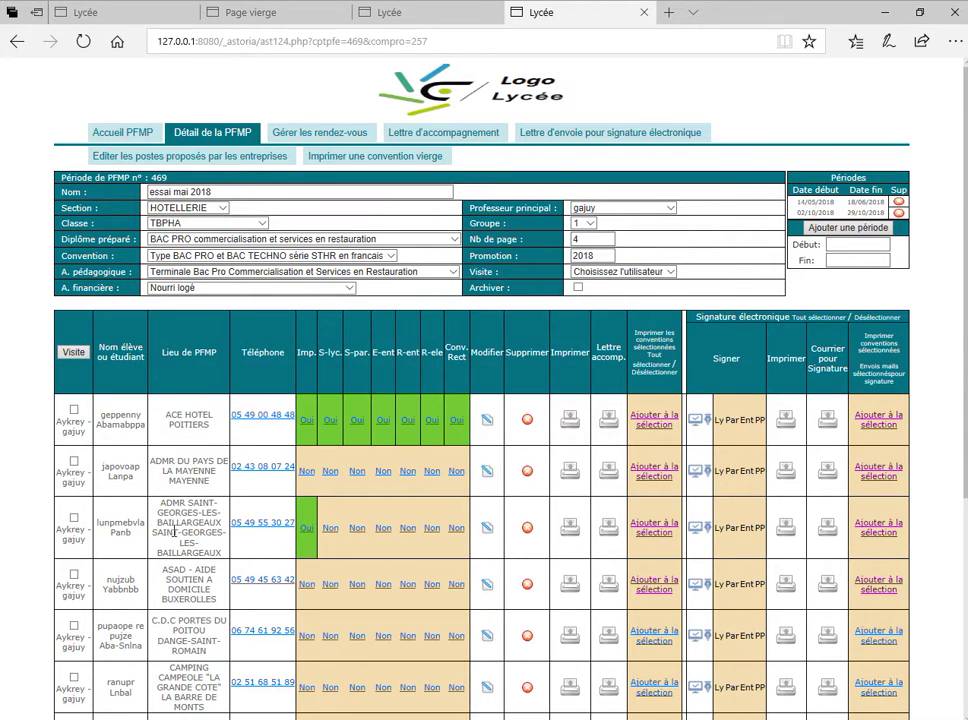
left_click(486, 530)
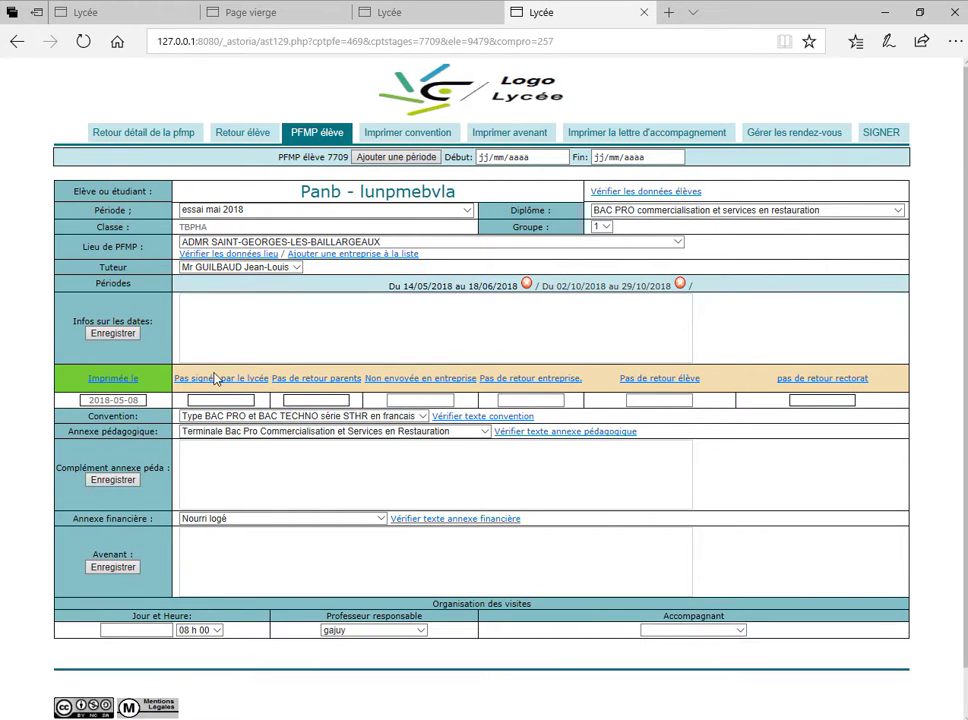
left_click(218, 378)
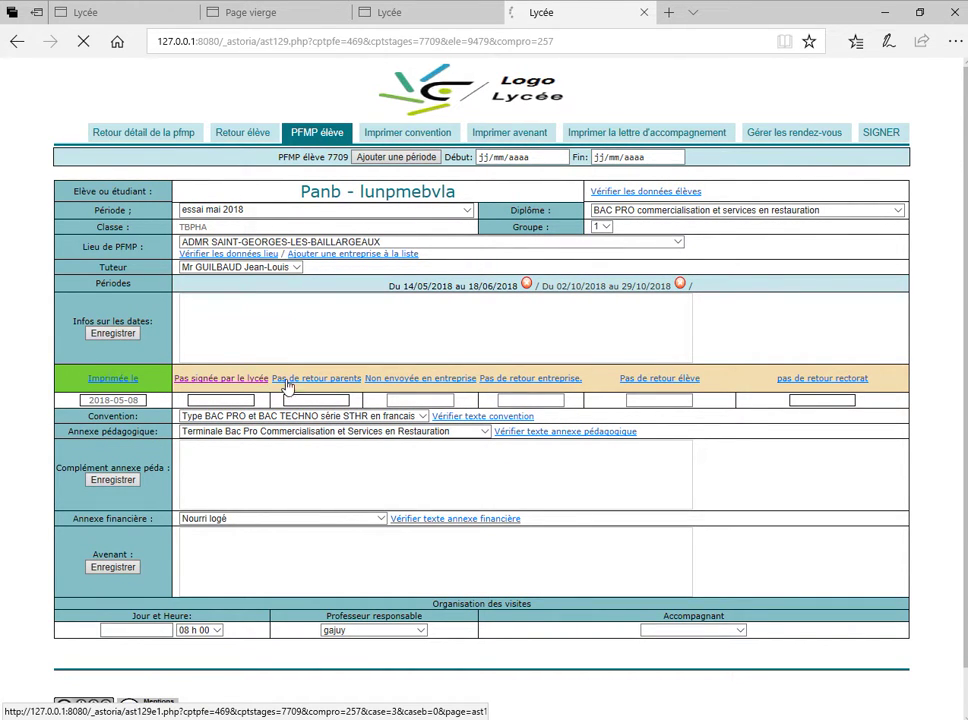
left_click(326, 386)
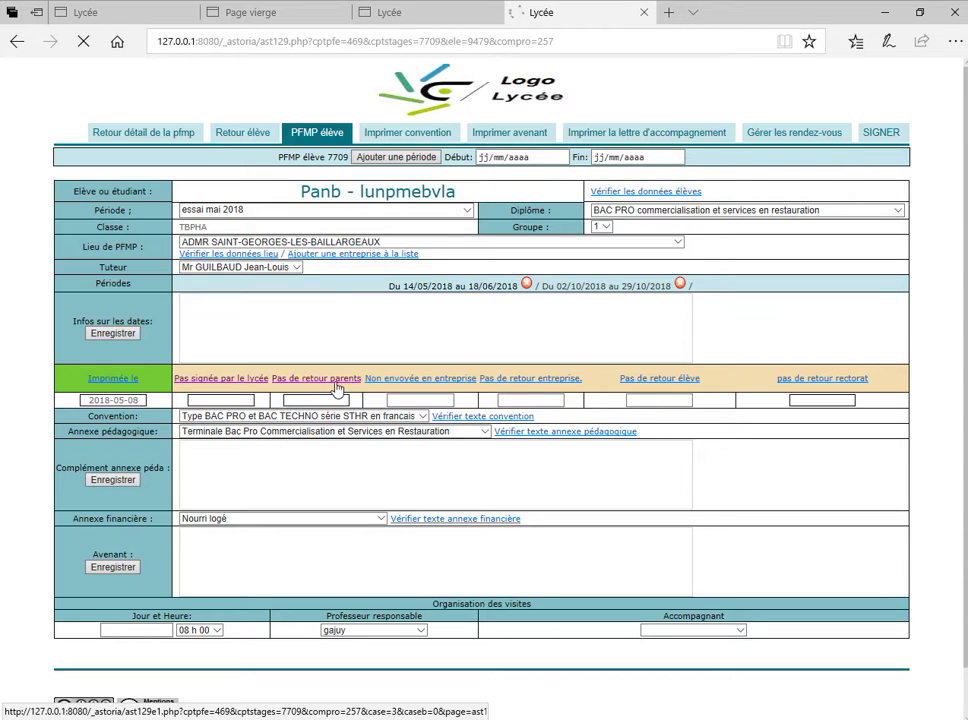
left_click(415, 381)
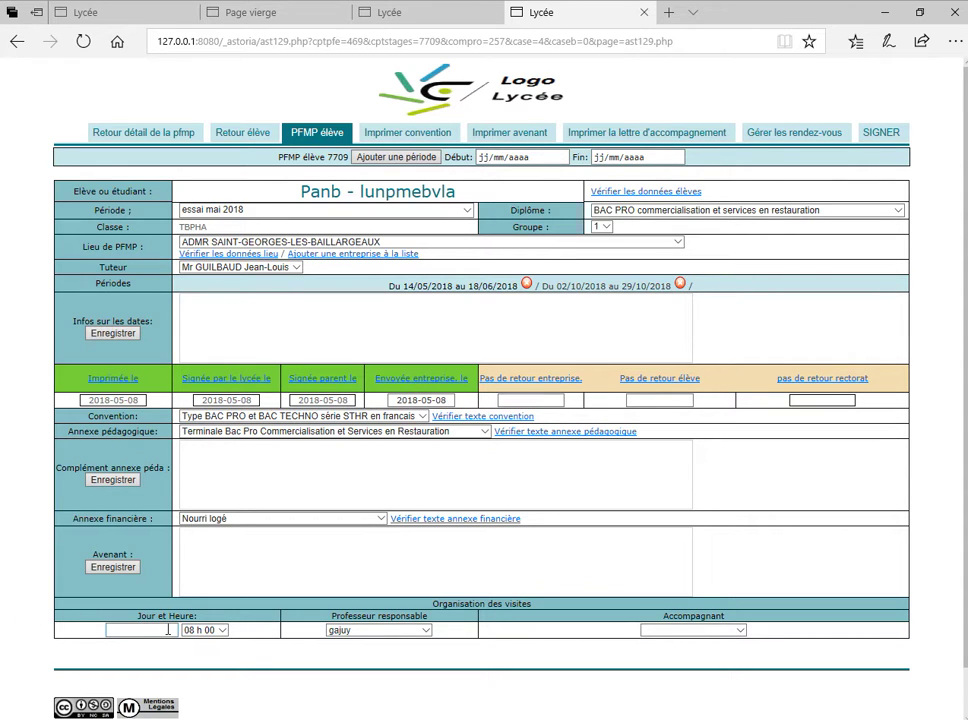
Schedule the placement visit for 2018-05-15 at 13 h 00, keeping the responsible teacher and choosing an accompanying staff member
left_click(168, 630)
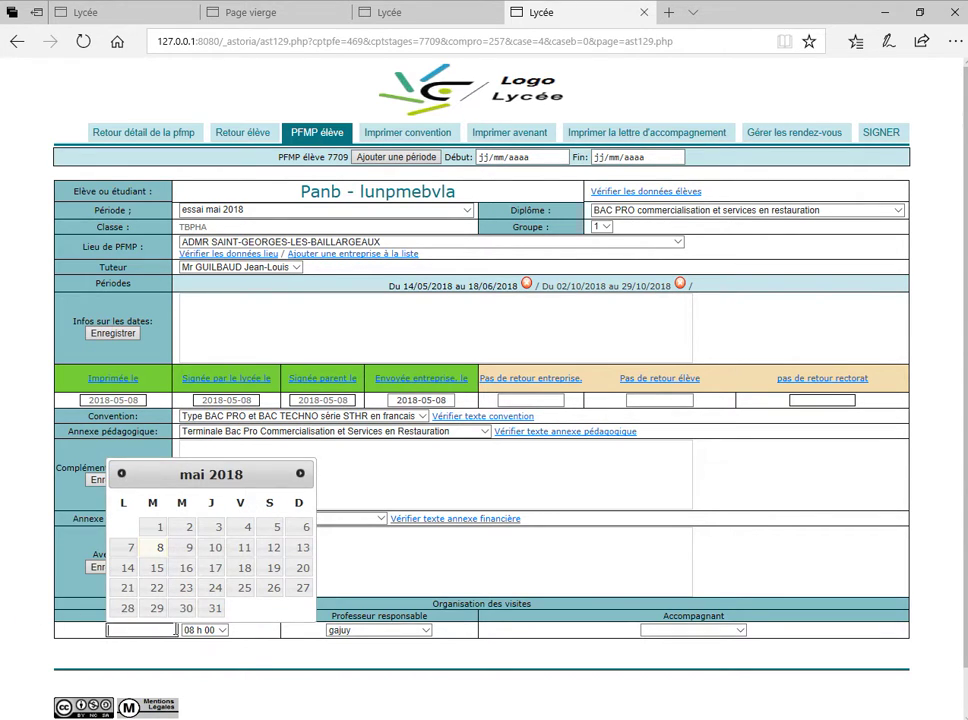
left_click(157, 567)
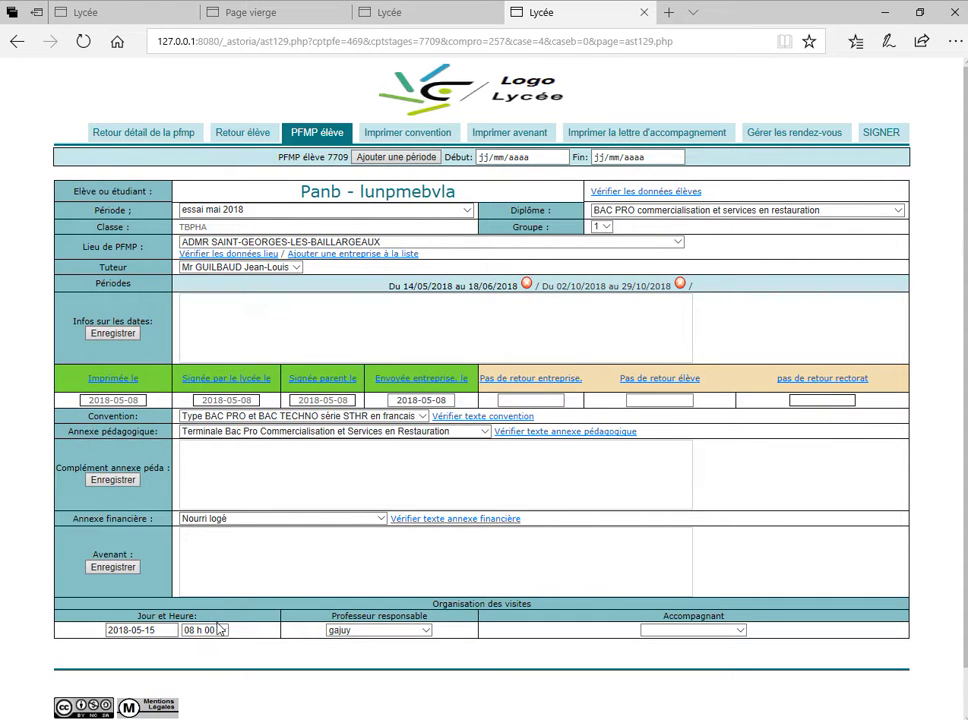
left_click(220, 629)
left_click(427, 630)
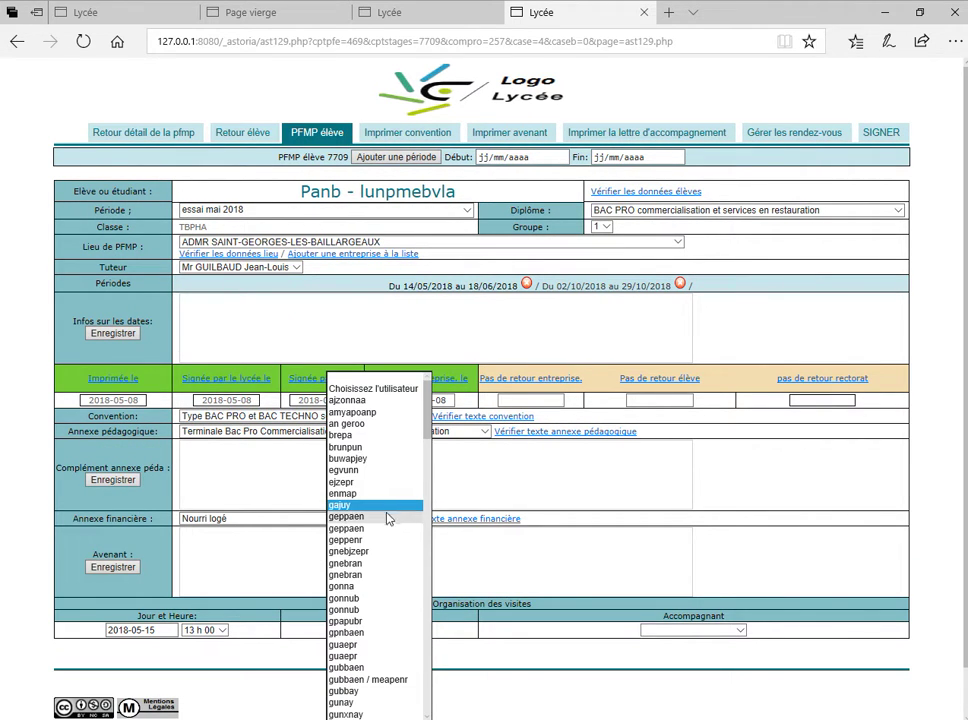
left_click(381, 515)
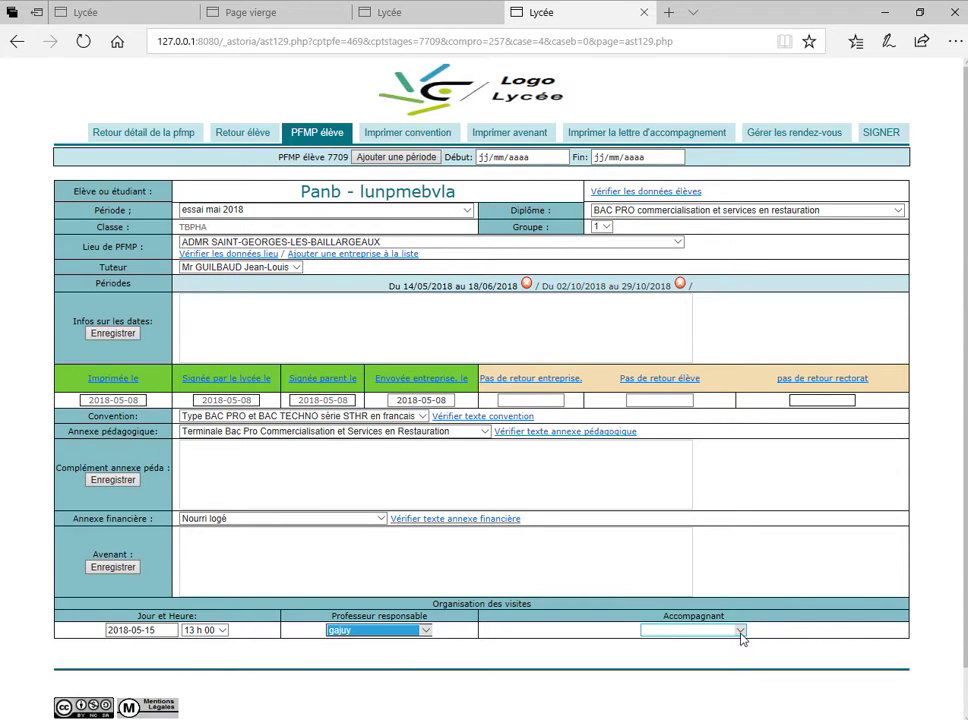
left_click(740, 631)
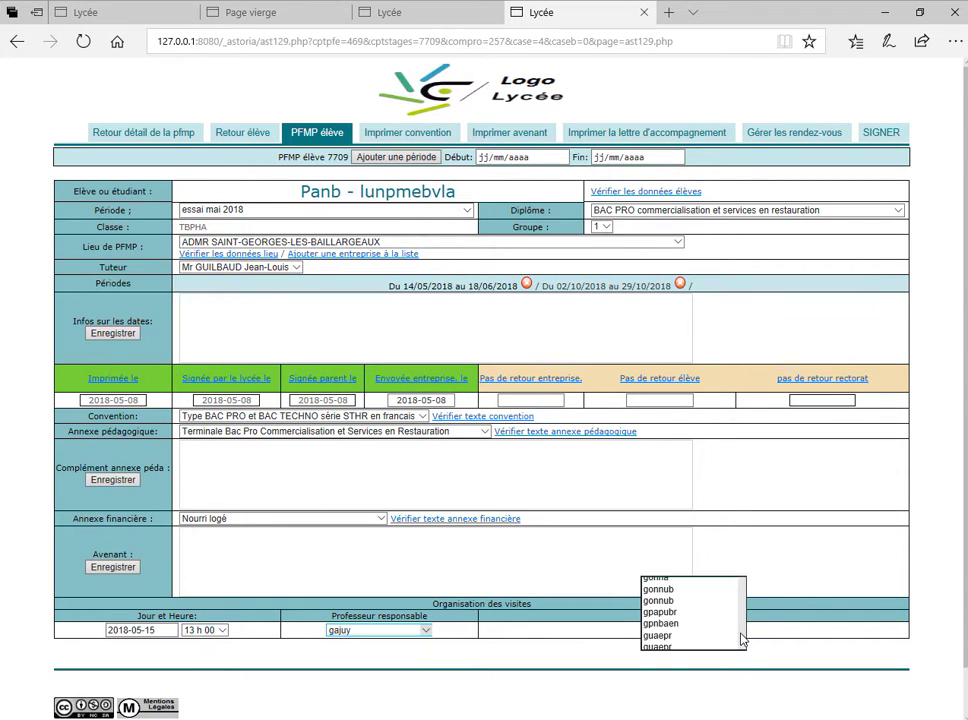
left_click(678, 588)
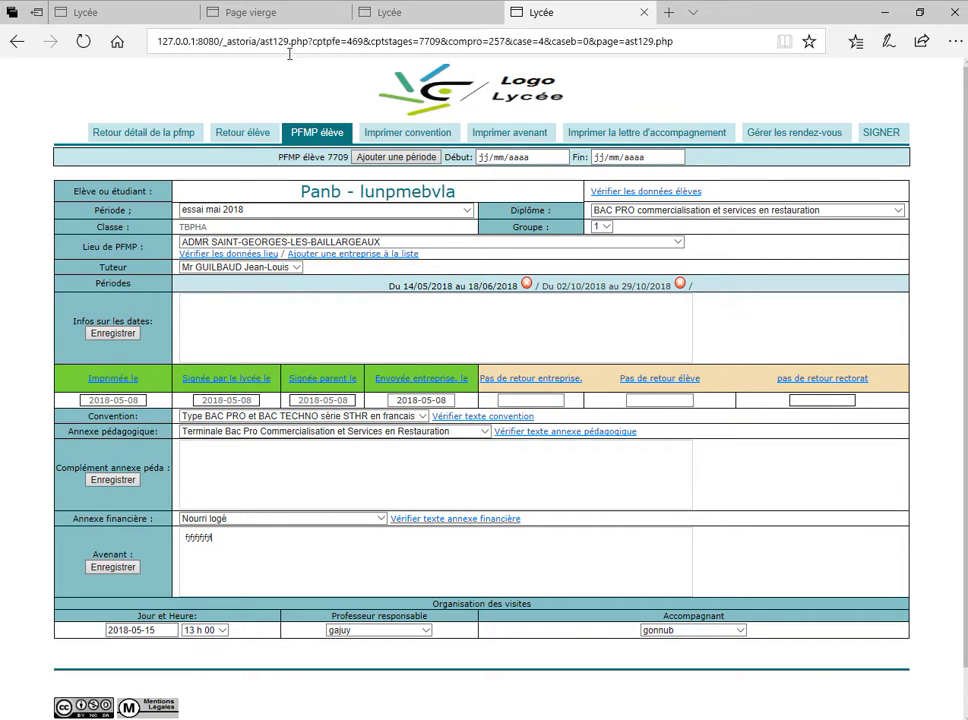
Save the avenant text "fjfjfjfjf" and review its printable version without printing it, closing it when done
left_click(110, 567)
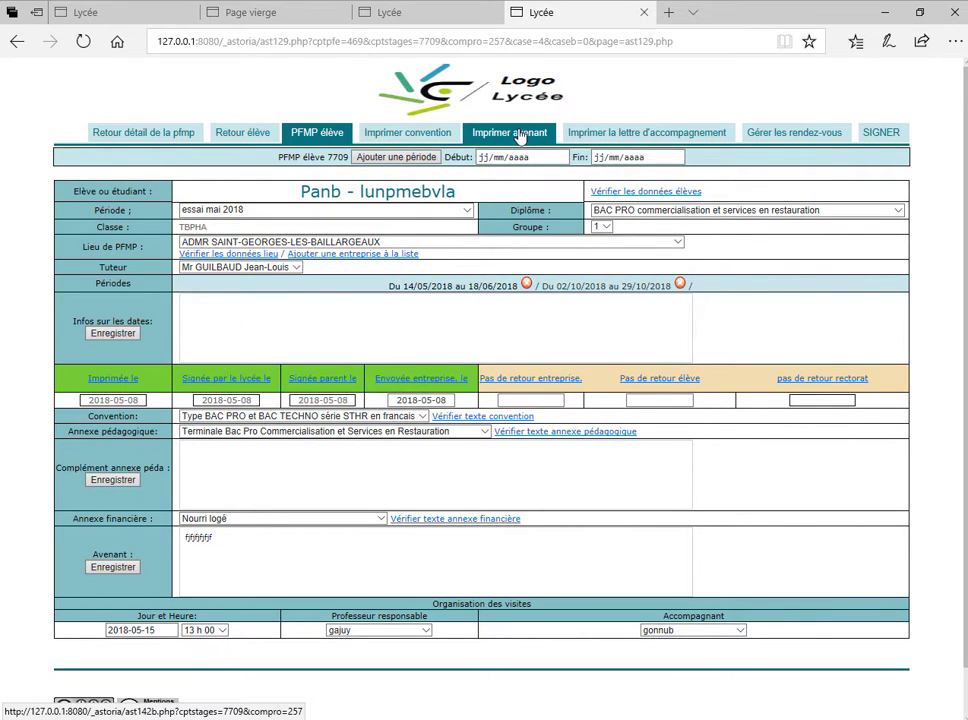
left_click(519, 134)
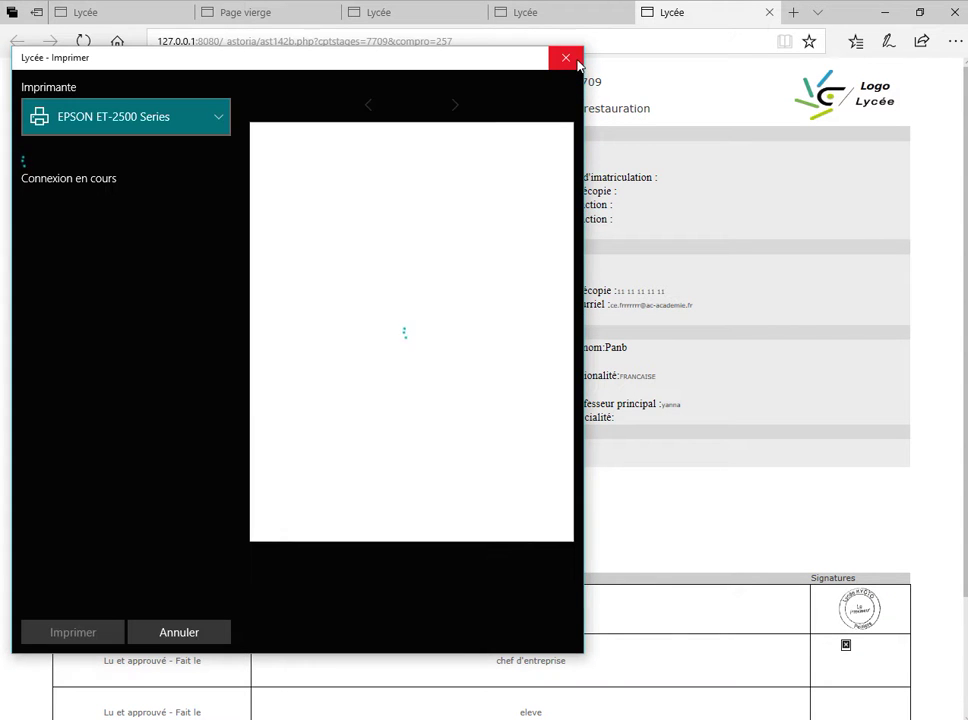
left_click(576, 62)
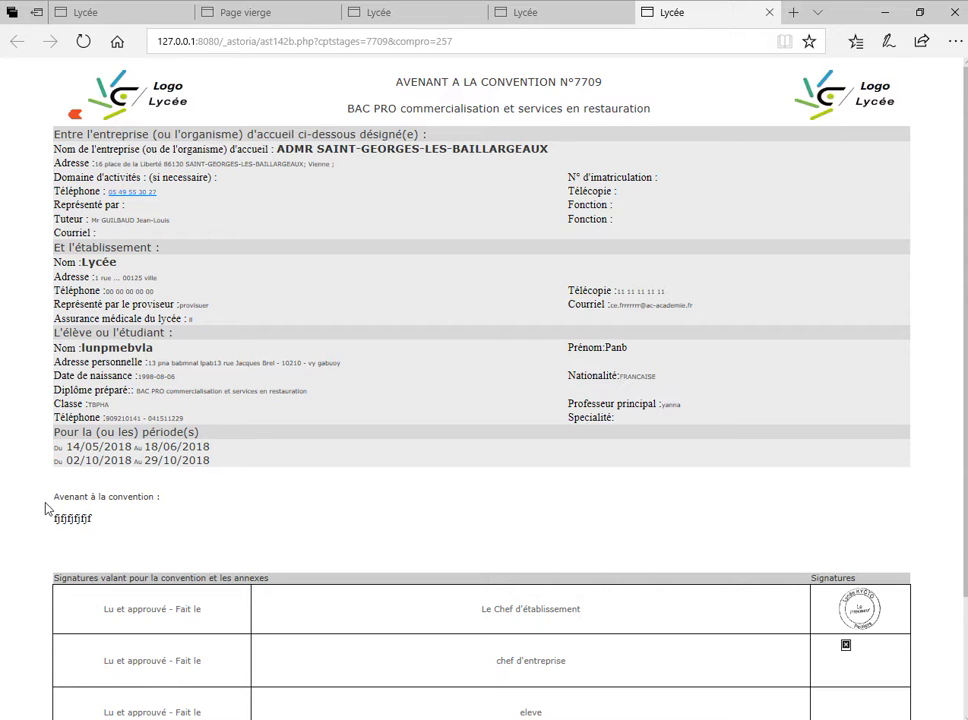
scroll(321, 304, "down", 3)
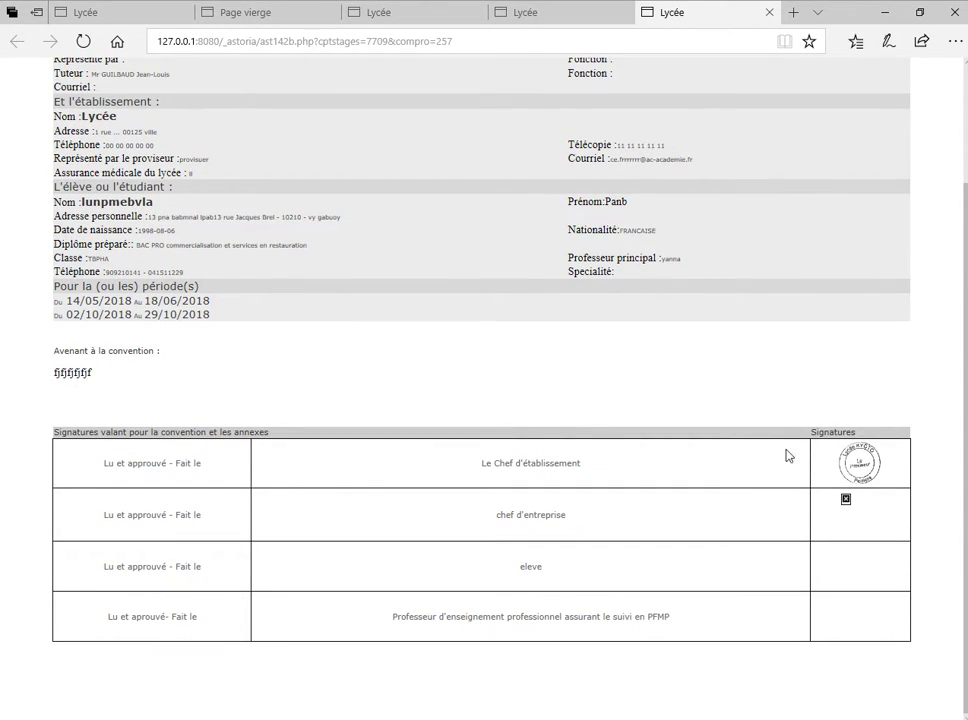
scroll(598, 268, "up", 3)
left_click(769, 13)
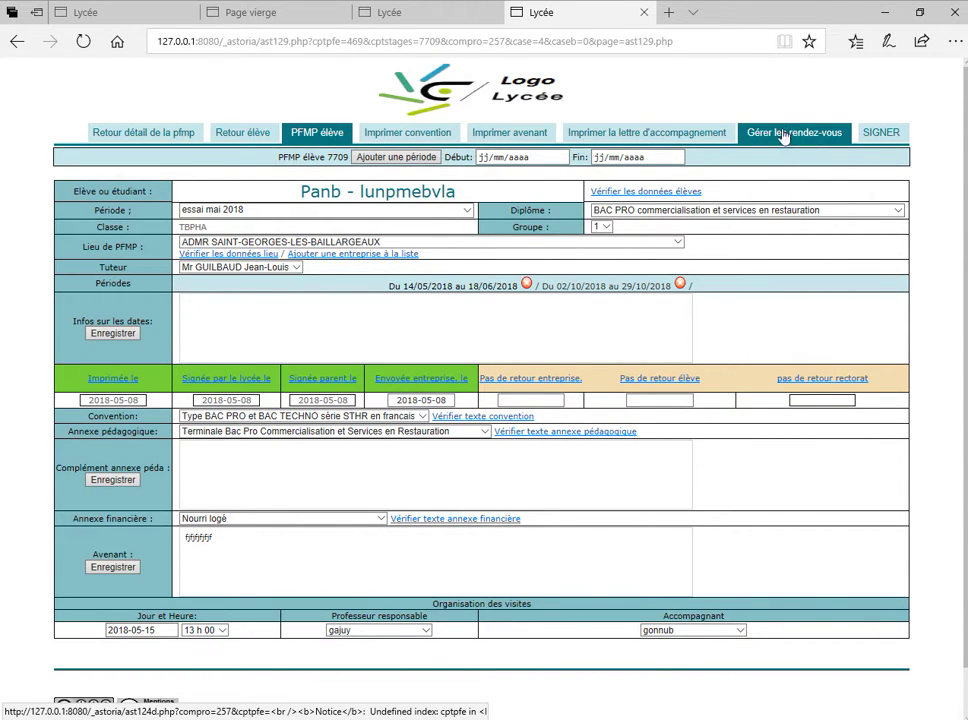
Return to the detail of the "essai mai 2018" period and check the convention tracking statuses in the student table
left_click(187, 137)
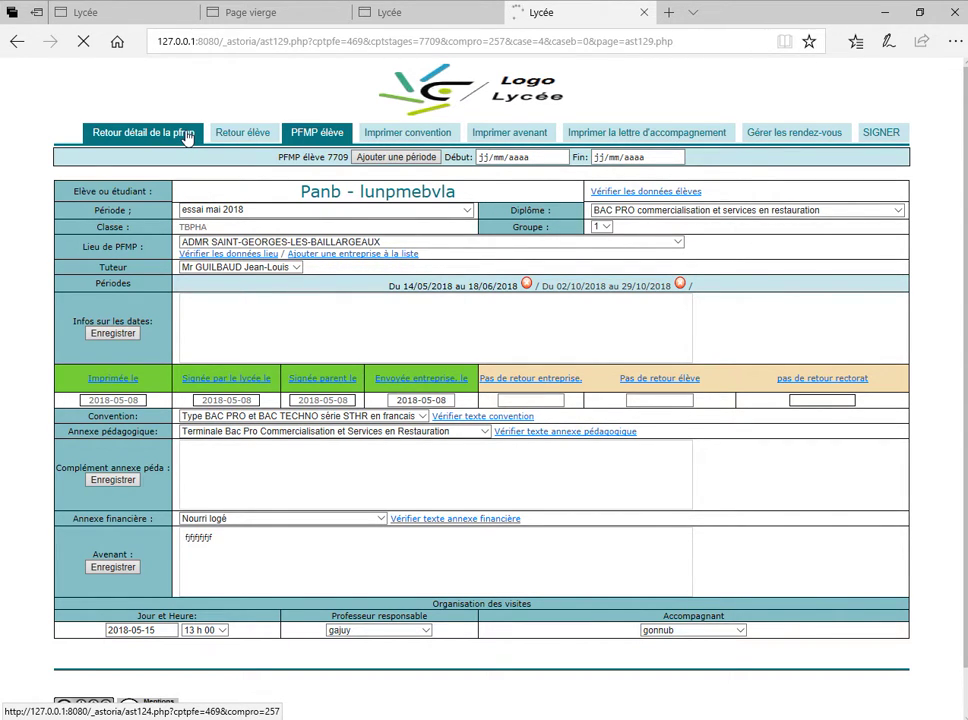
scroll(203, 400, "down", 1)
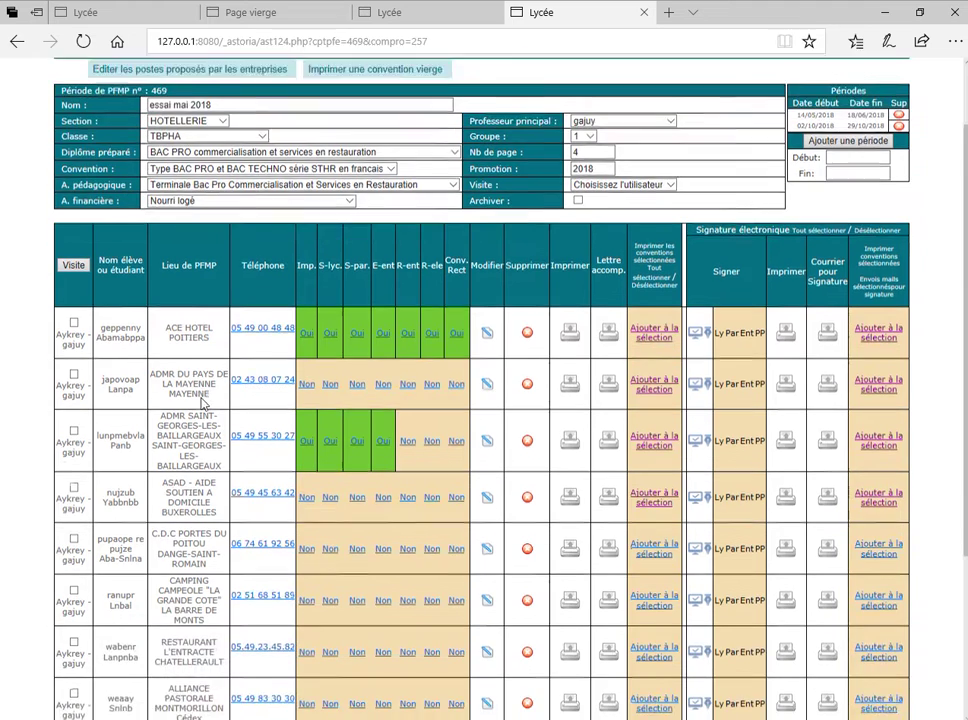
scroll(203, 419, "down", 1)
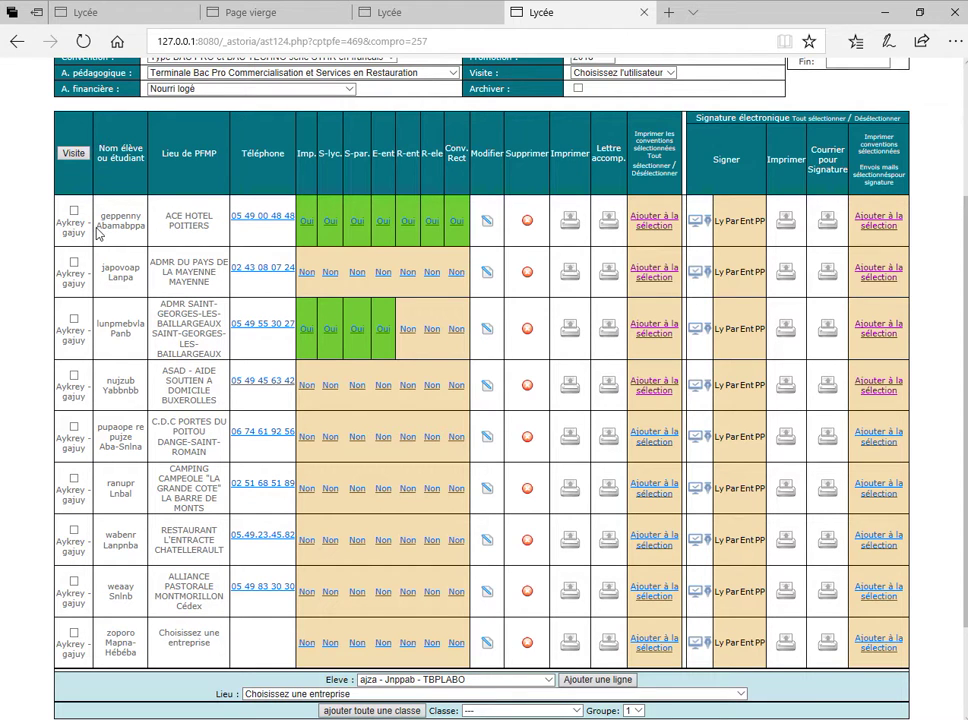
Assign one visiting teacher to the students placed at ACE HOTEL, ADMR DU PAYS DE LA MAYENNE, ADMR SAINT-GEORGES-LES-BAILLARGEAUX and RESTAURANT L'ENTRACTE
scroll(630, 207, "up", 1)
scroll(630, 207, "up", 2)
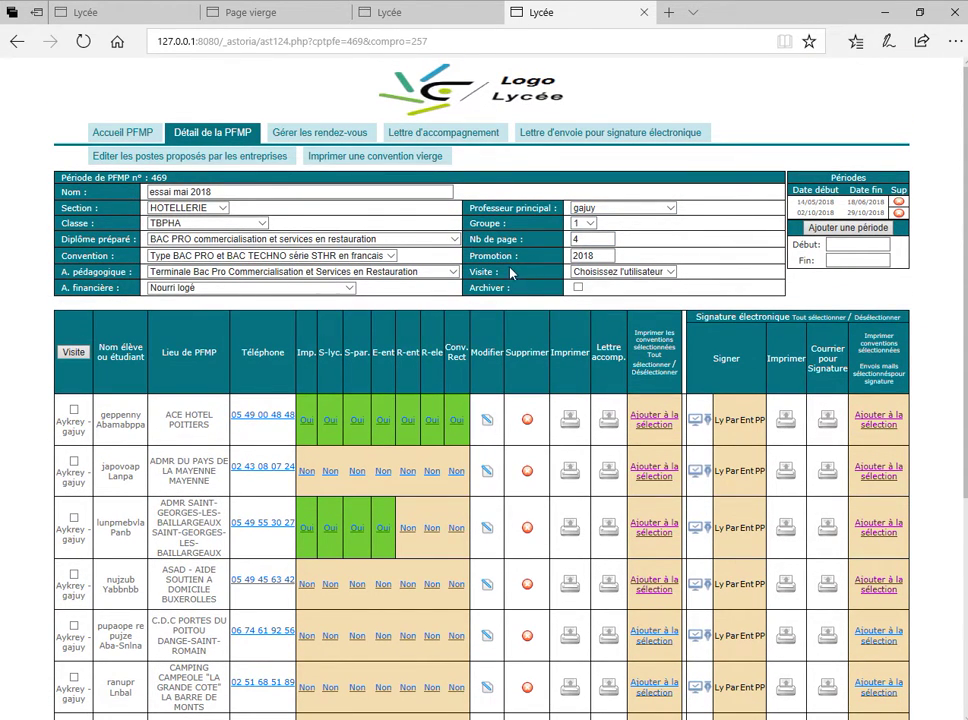
left_click(670, 274)
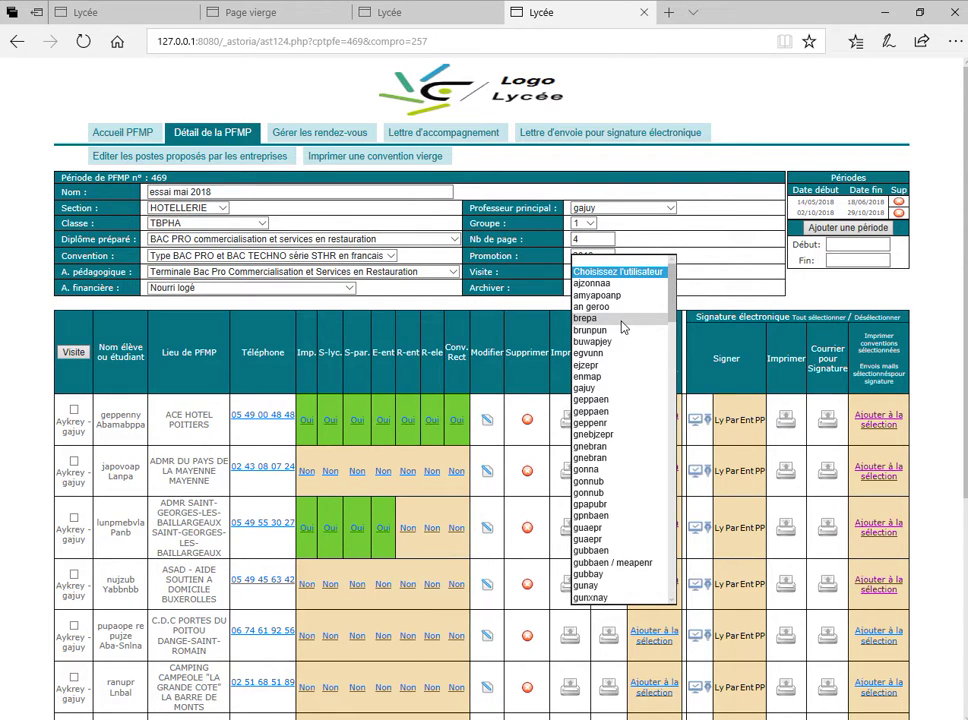
left_click(621, 319)
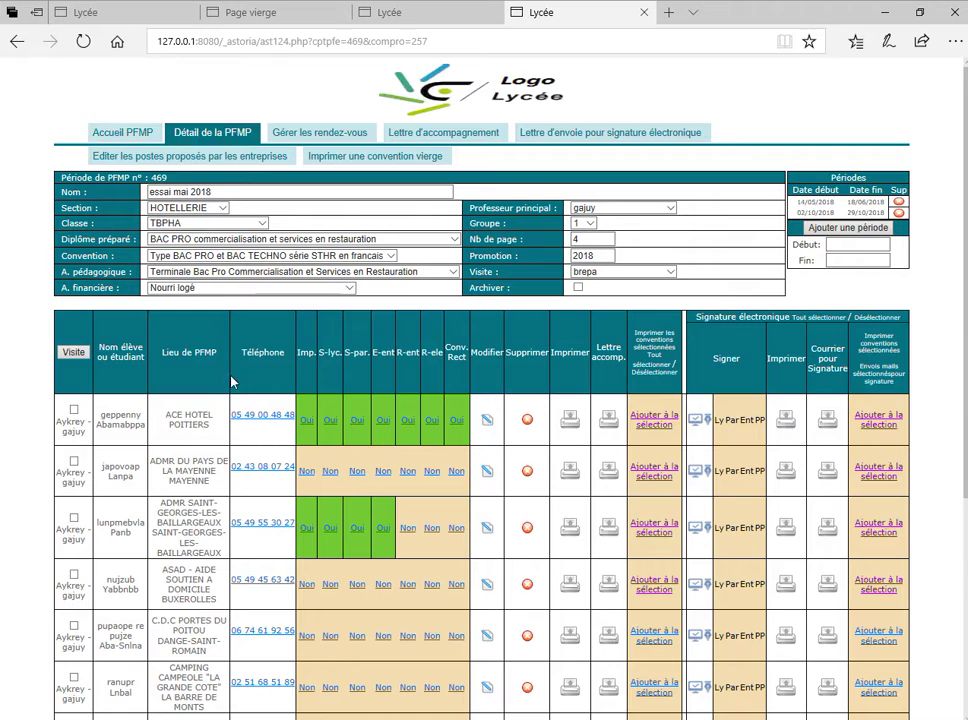
scroll(140, 360, "down", 2)
scroll(148, 366, "down", 2)
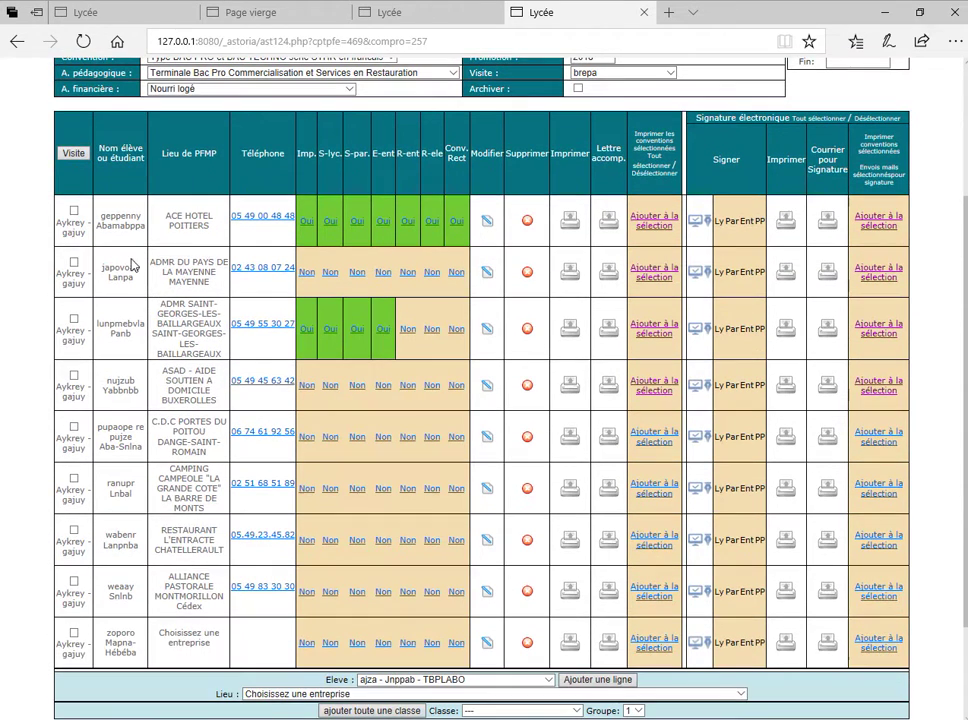
left_click(73, 211)
left_click(73, 264)
left_click(74, 320)
left_click(73, 530)
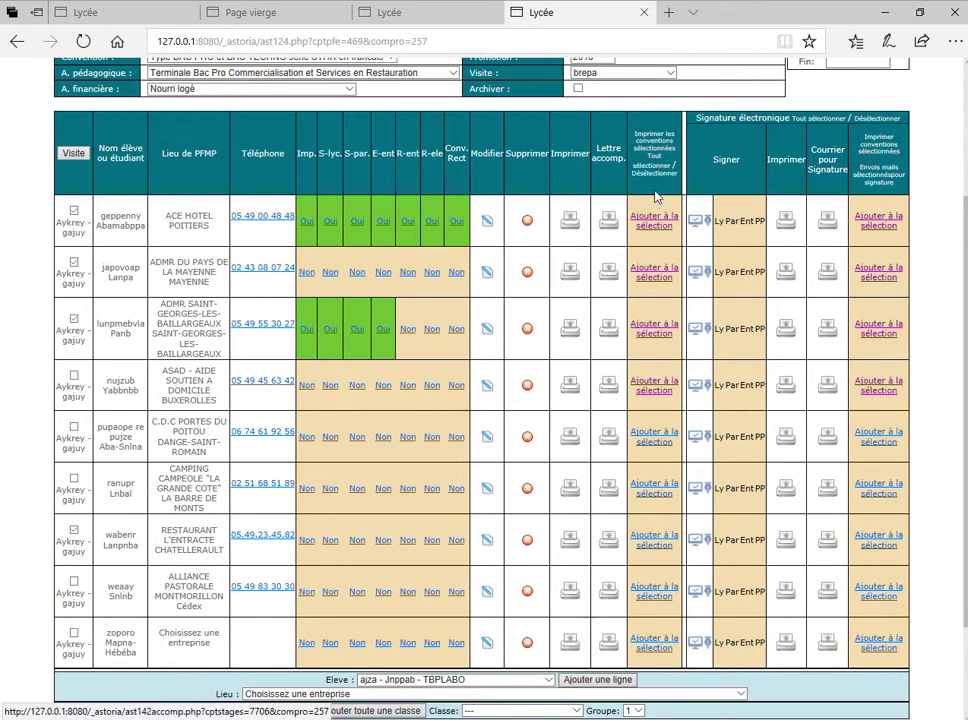
scroll(622, 140, "up", 1)
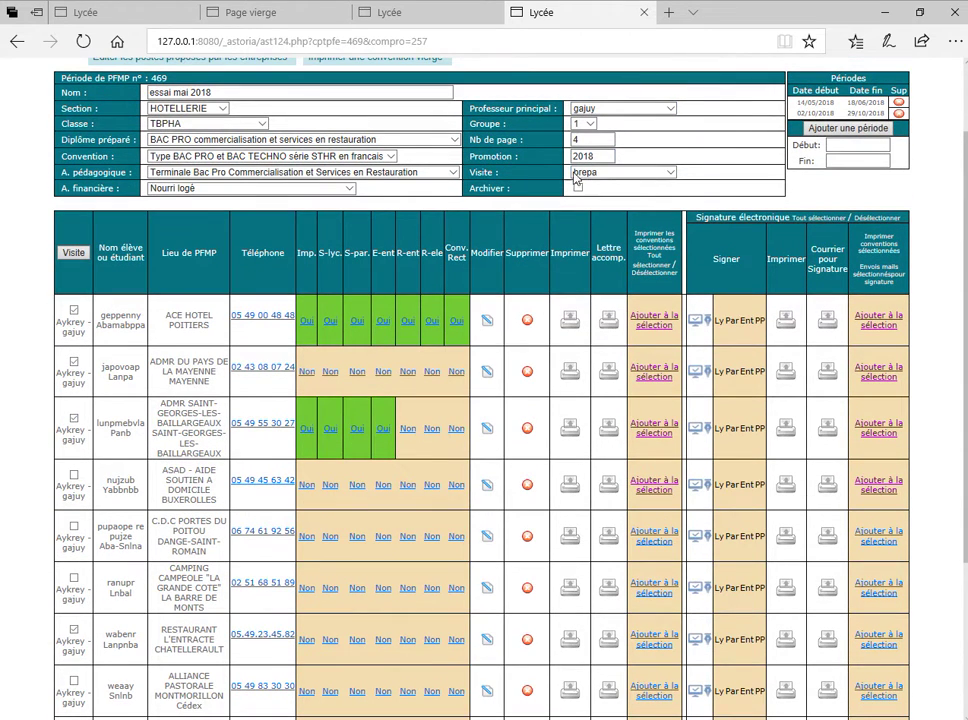
left_click(84, 258)
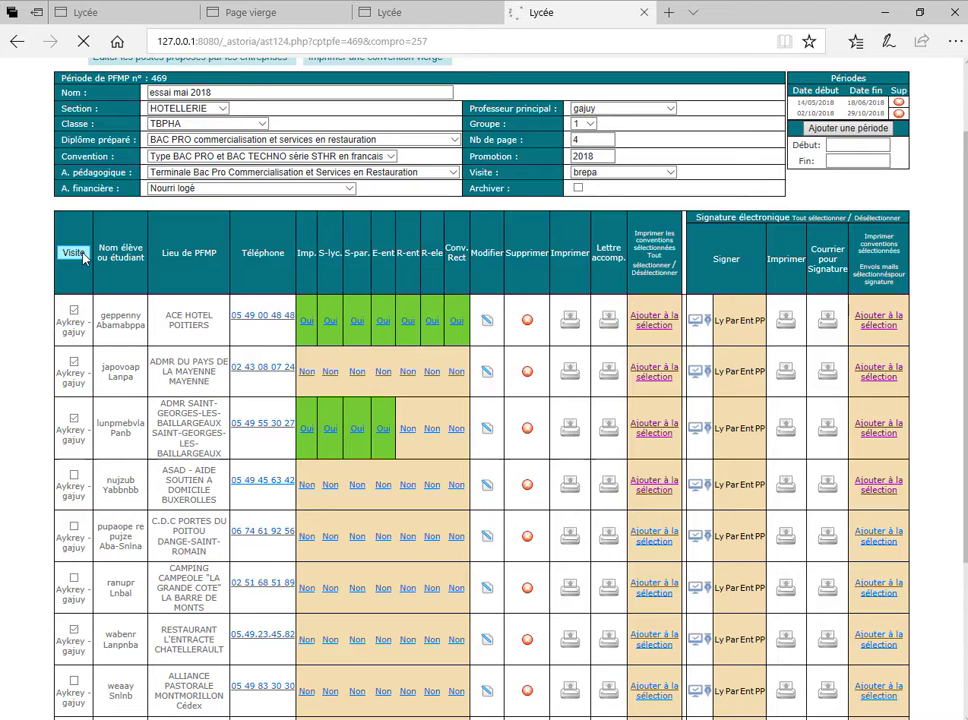
Assign a different visiting teacher to the students placed at ASAD, C.D.C PORTES DU POITOU, CAMPING CAMPEOLE and ALLIANCE PASTORALE
scroll(68, 420, "down", 1)
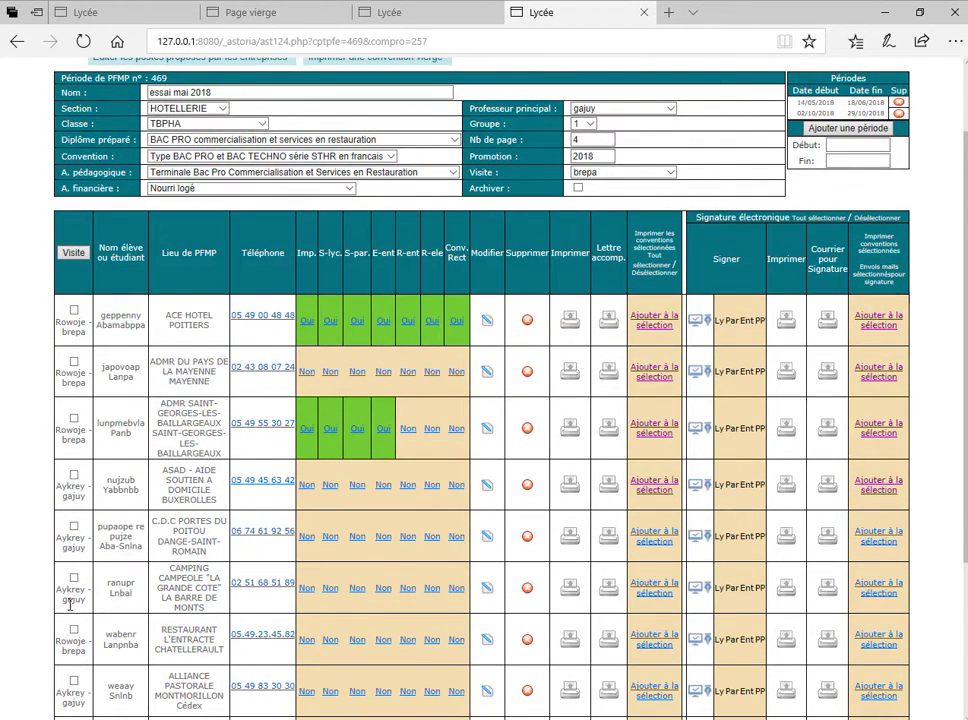
left_click(669, 174)
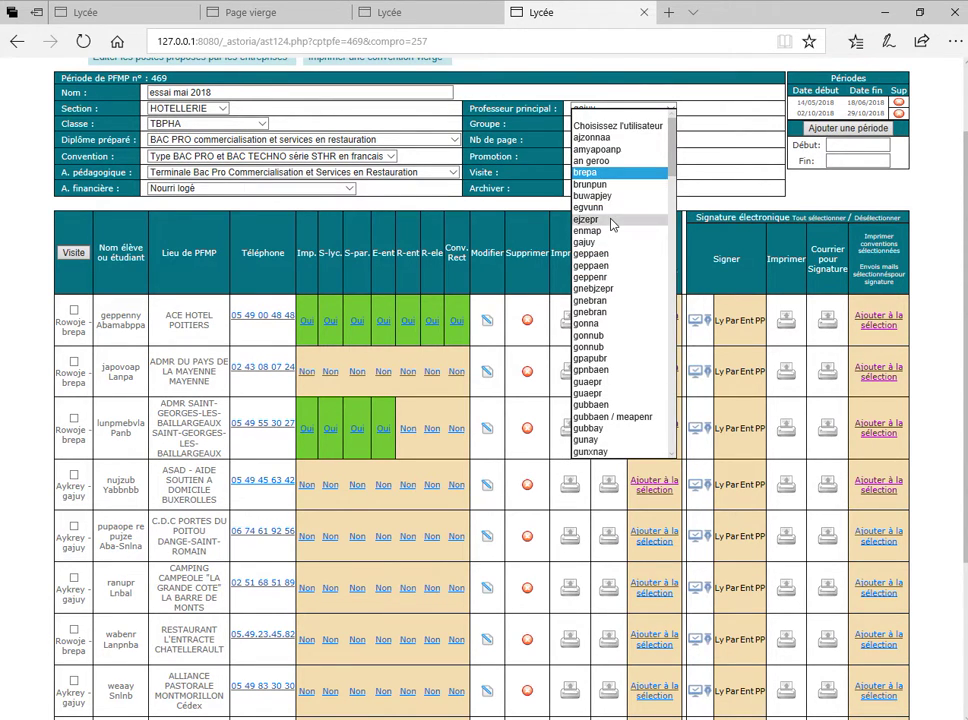
left_click(611, 219)
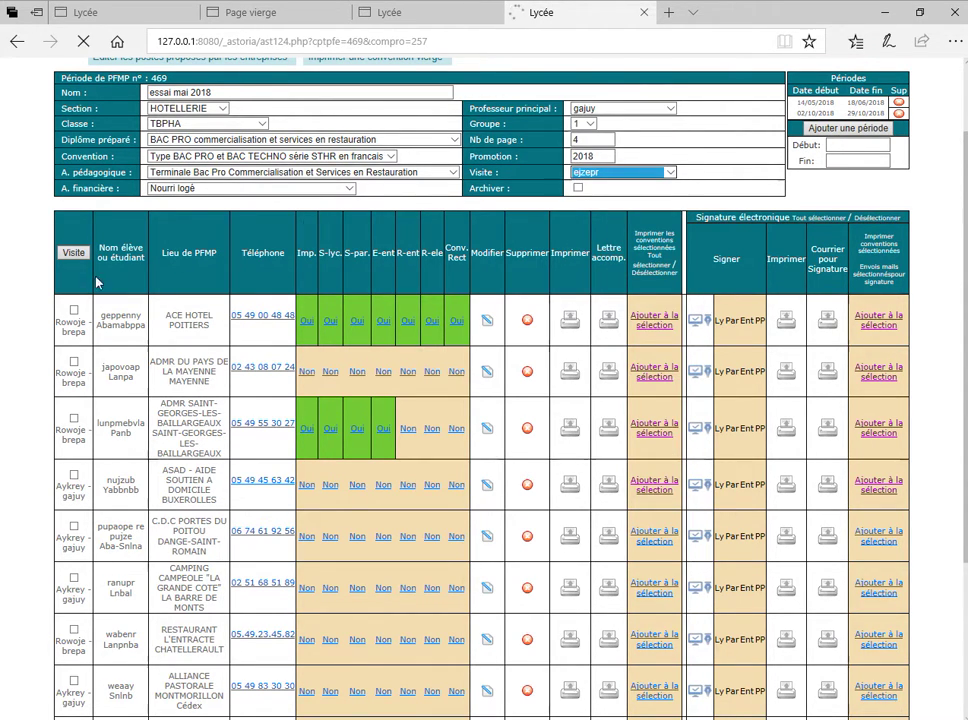
scroll(78, 385, "down", 3)
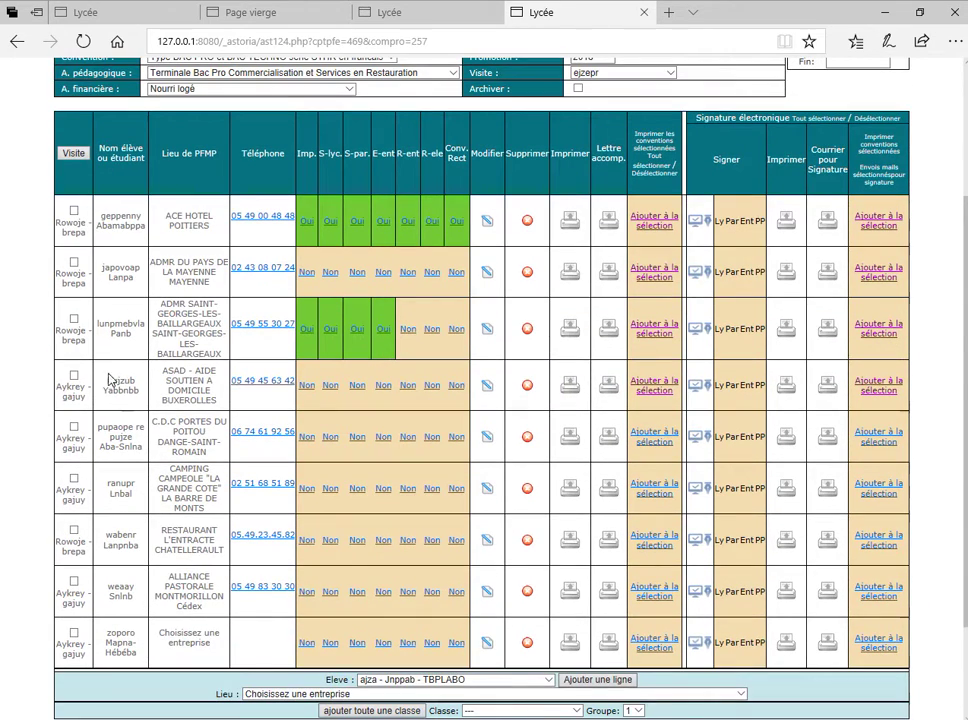
left_click(75, 378)
left_click(74, 480)
left_click(74, 582)
left_click(73, 153)
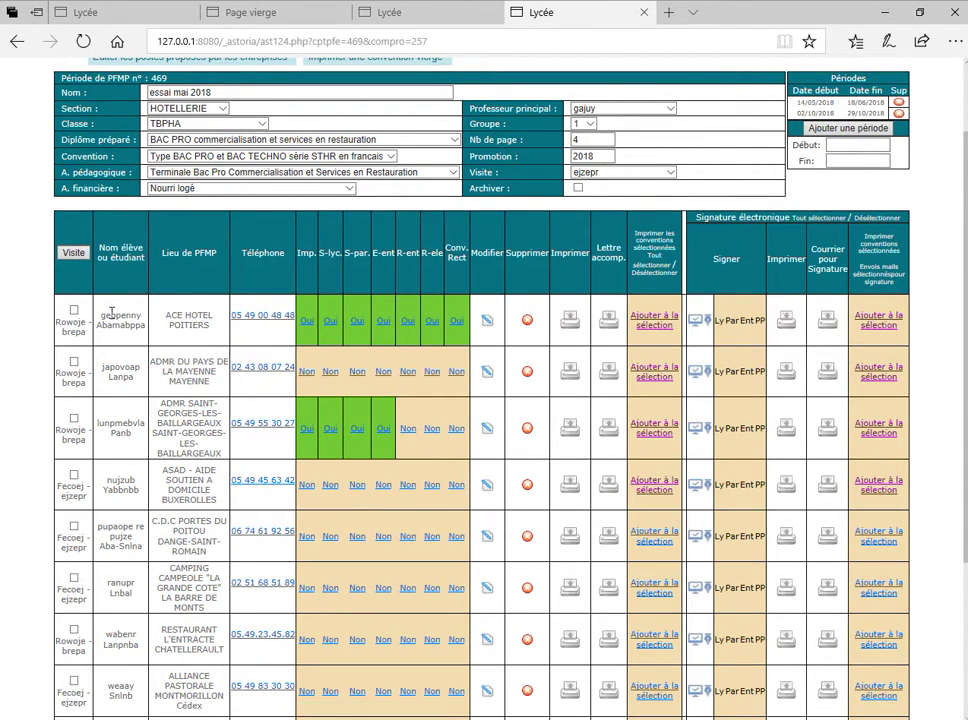
Open the ACE HOTEL placement and set its visit date to 2018-05-14
left_click(489, 323)
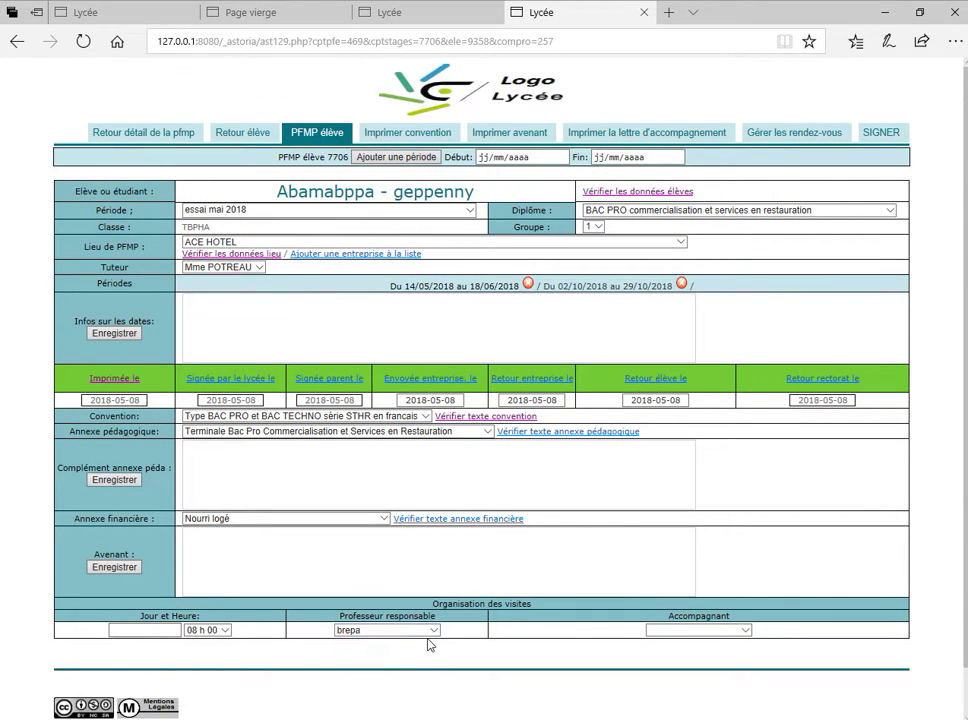
left_click(169, 629)
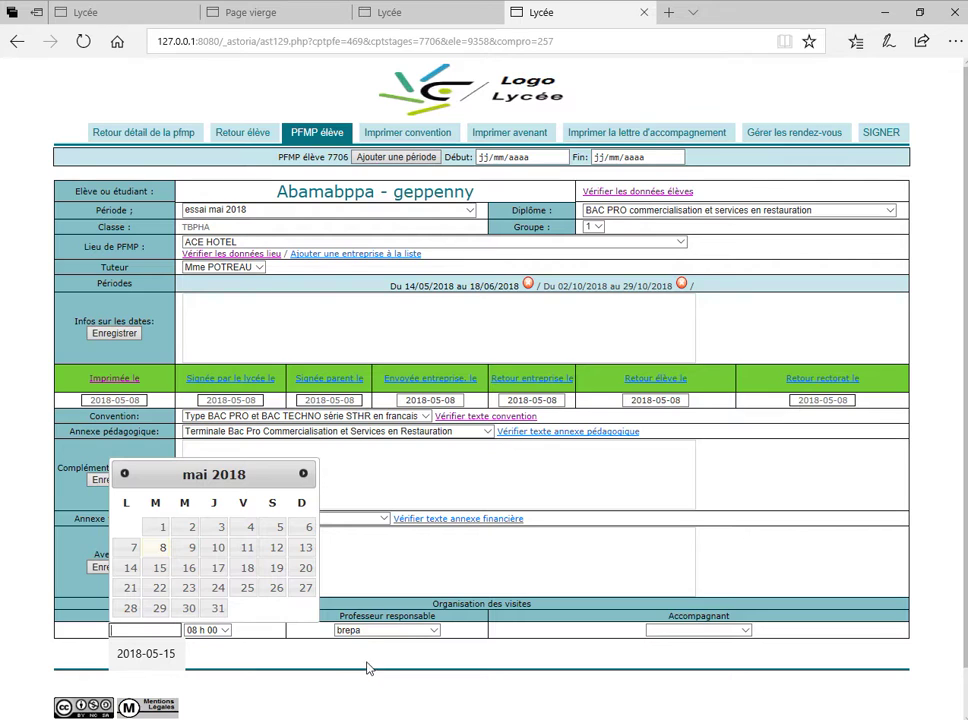
left_click(132, 569)
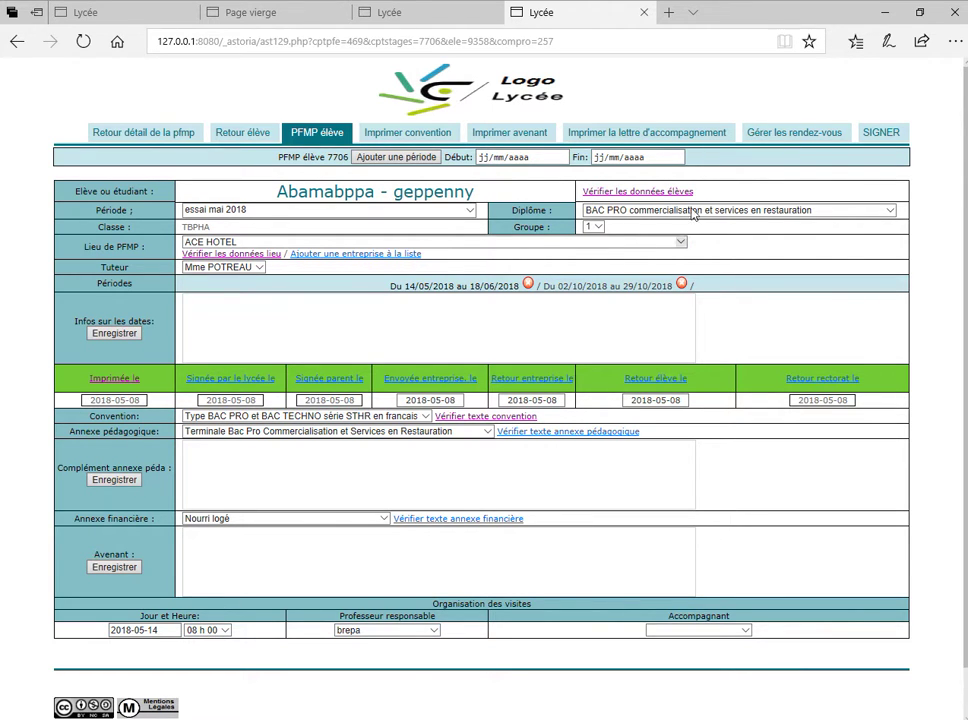
List the period's visit appointments for the teacher assigned to ACE HOTEL, covering 2016-01-01 to 2019-01-31
left_click(795, 143)
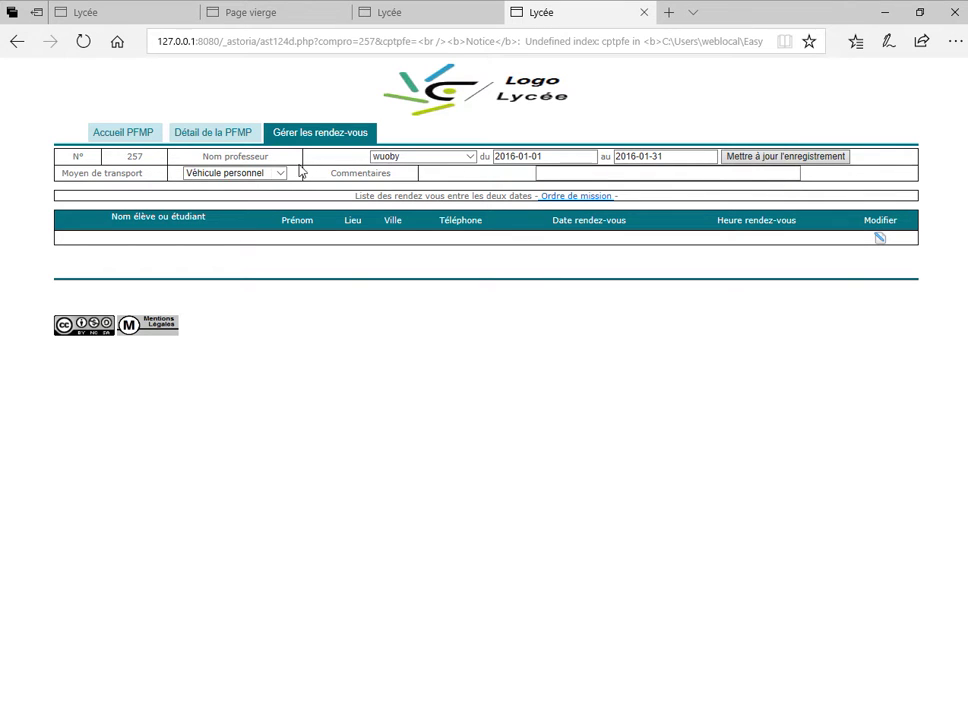
left_click(471, 158)
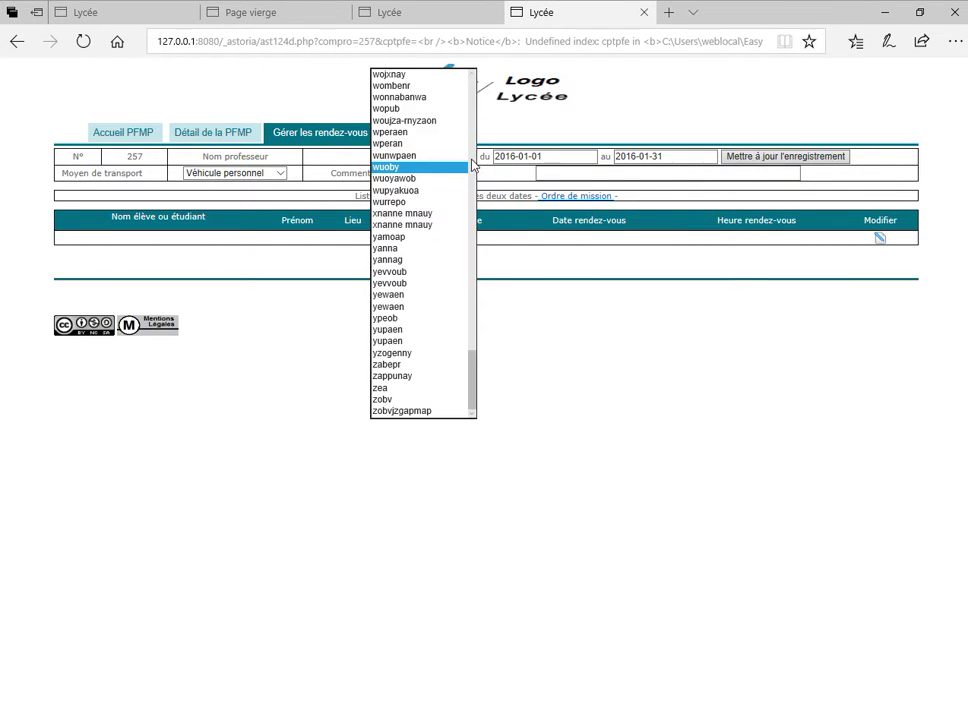
left_click_drag(474, 357, 440, 133)
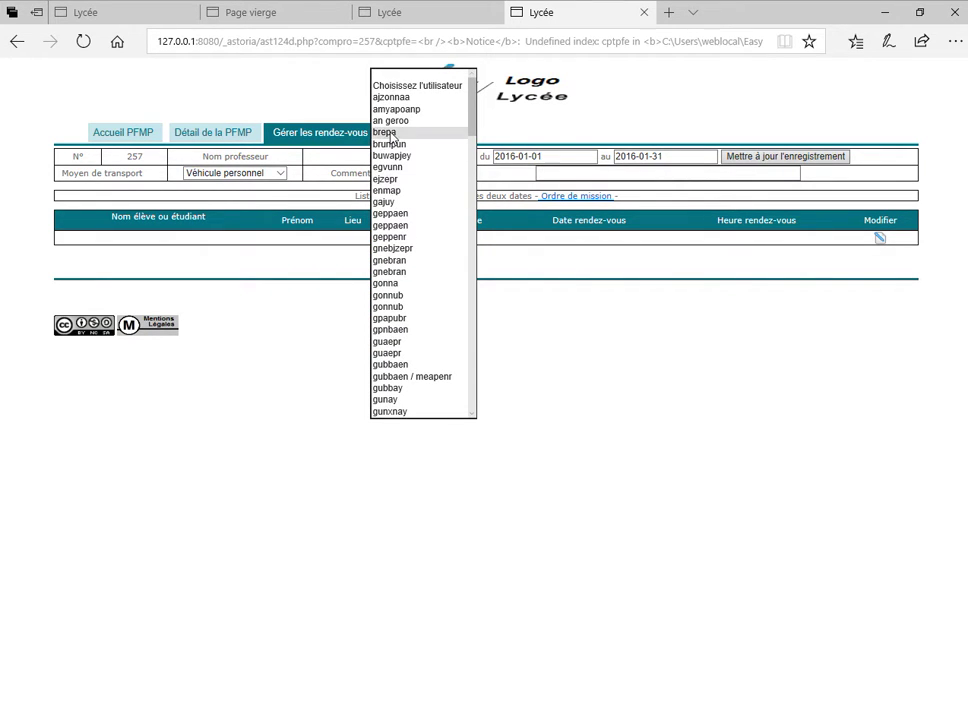
left_click(412, 134)
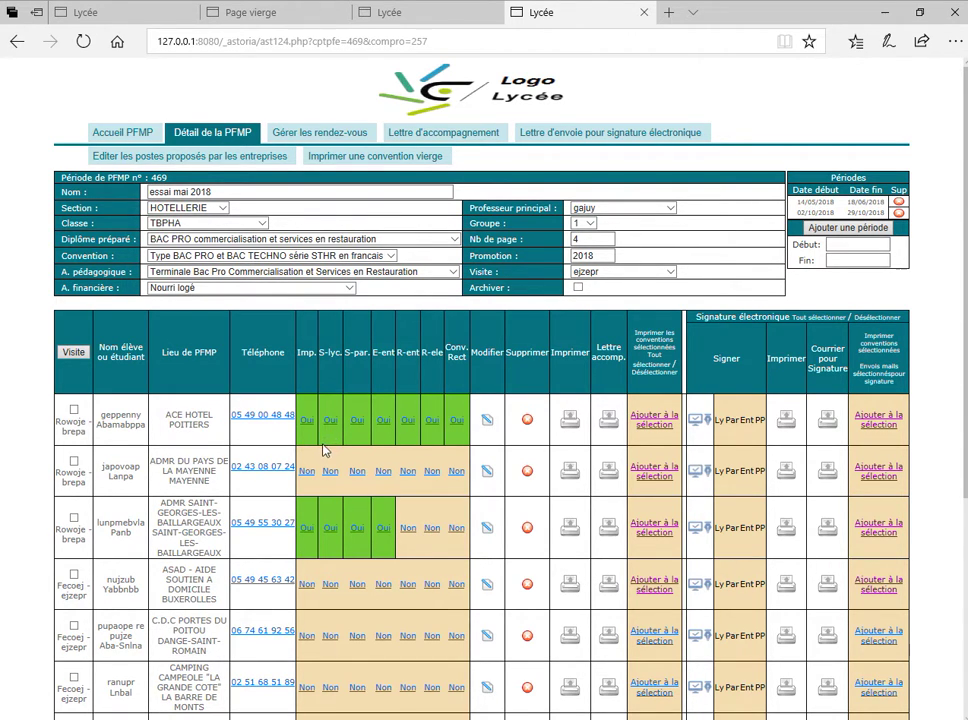
left_click(309, 136)
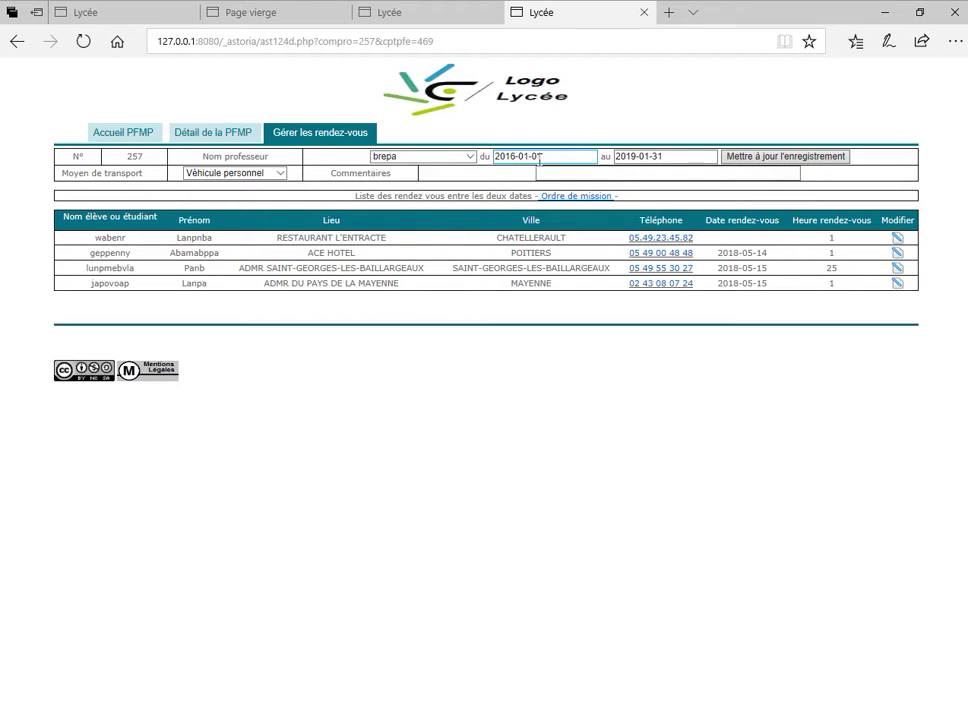
type("1")
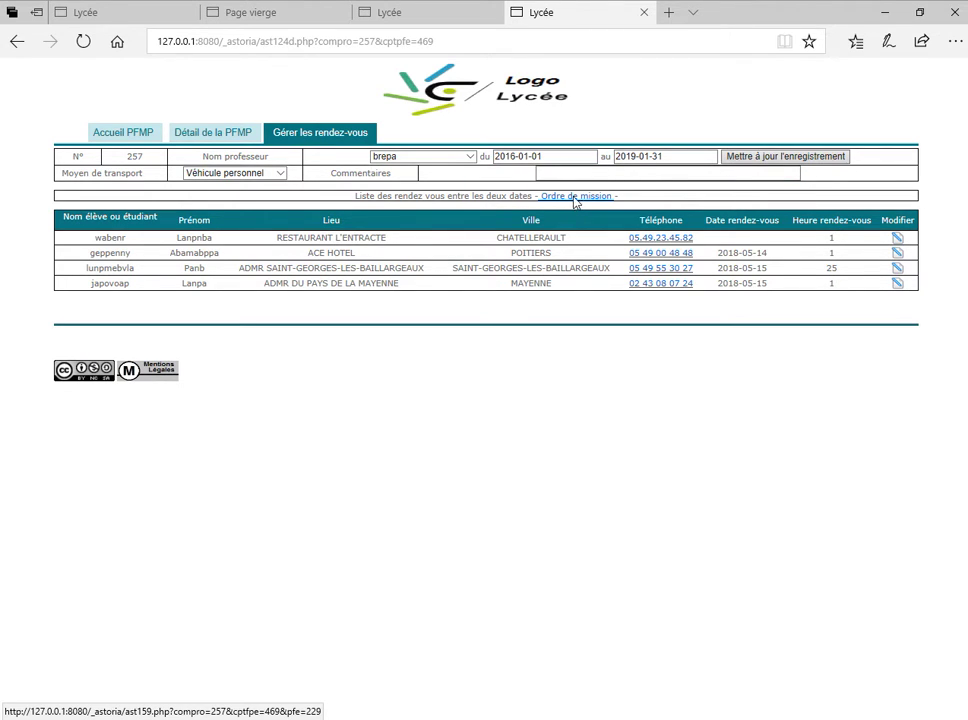
Review the teacher's ordre de mission for these visits without printing it, closing the document when done
left_click(576, 197)
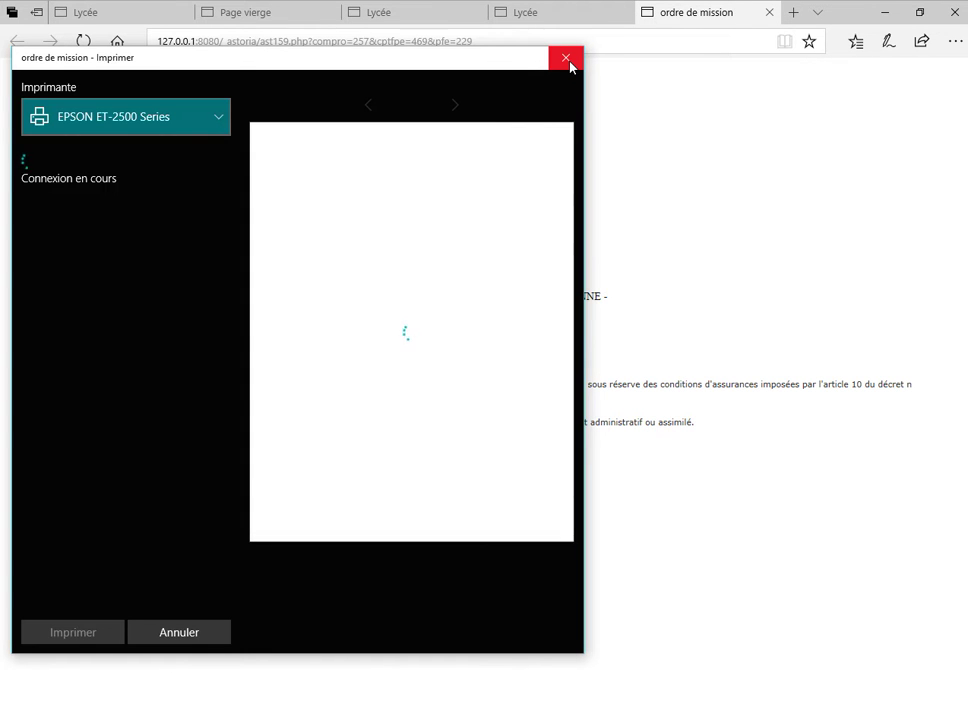
left_click(566, 59)
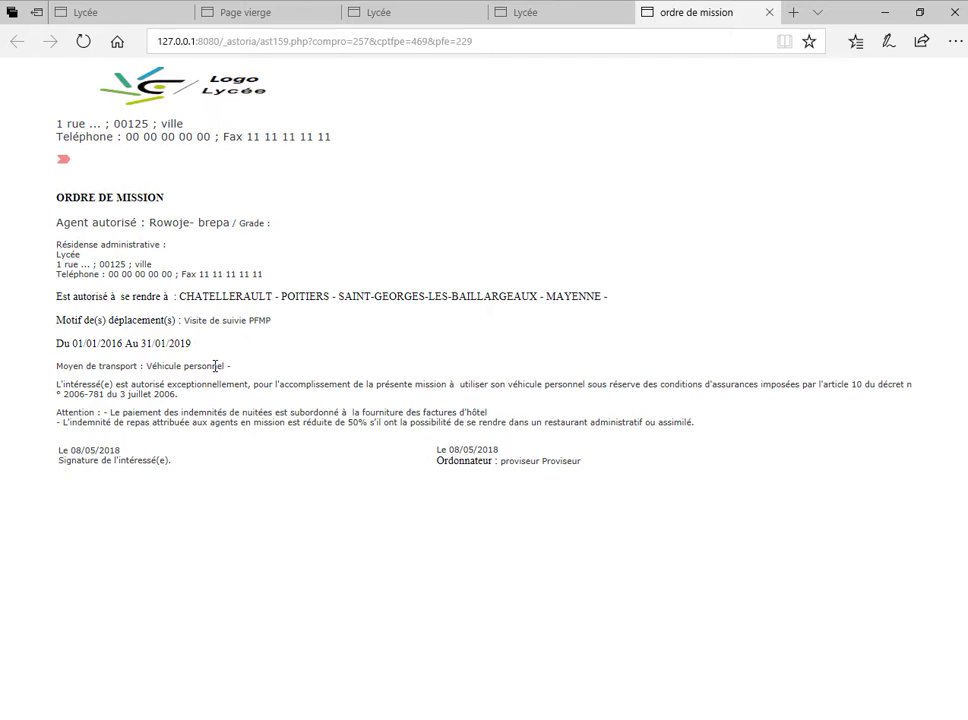
left_click(770, 13)
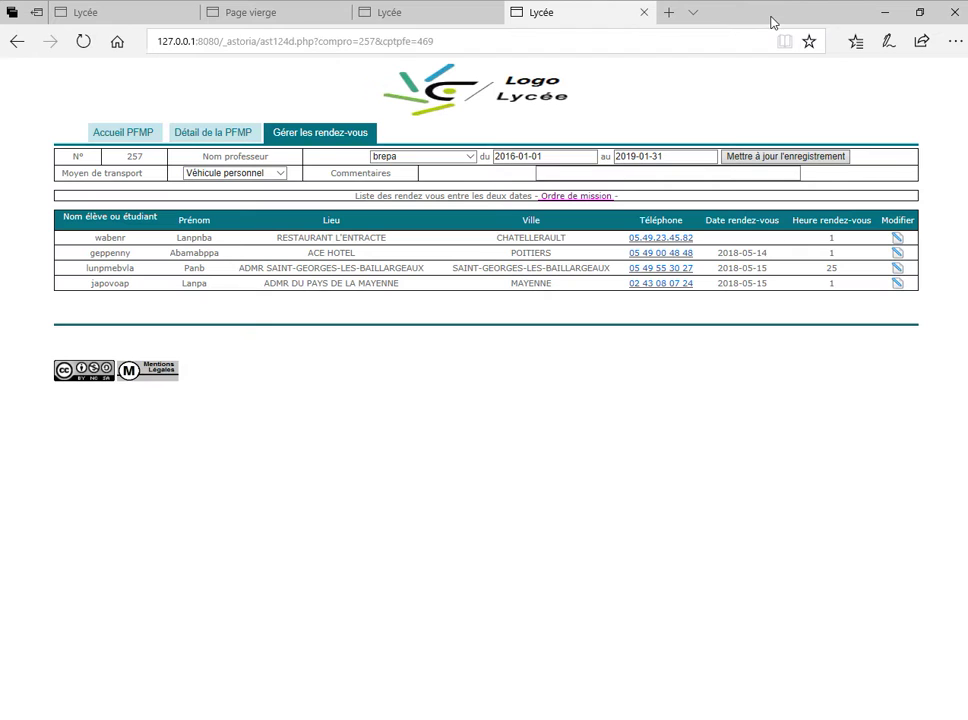
Check the available means of transport and the comments field without changing them, and return to the detail of the period
left_click(280, 174)
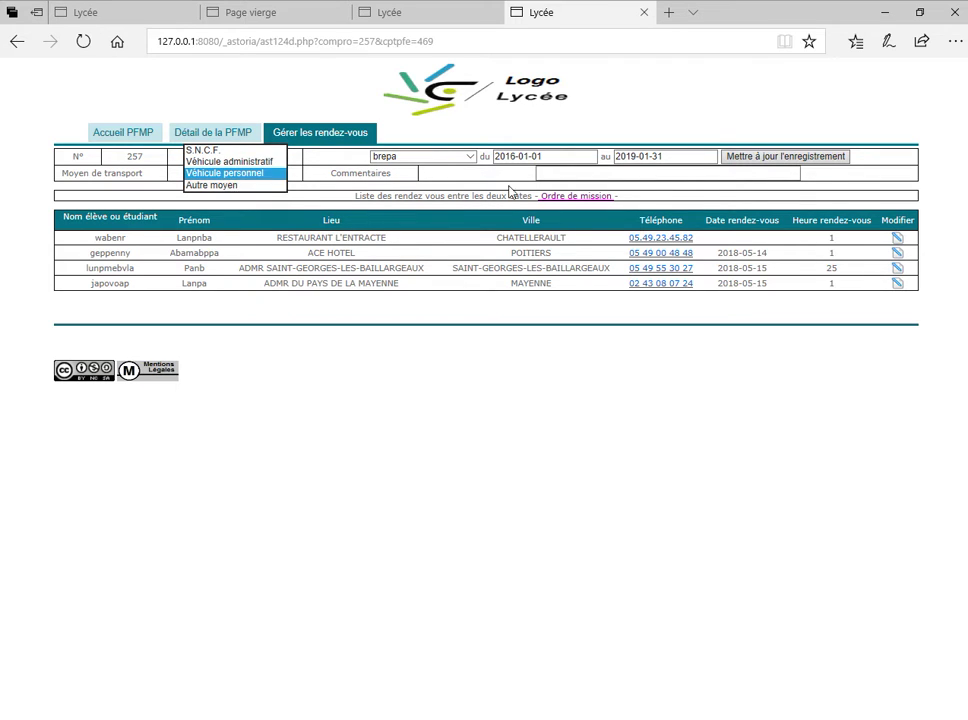
left_click(540, 175)
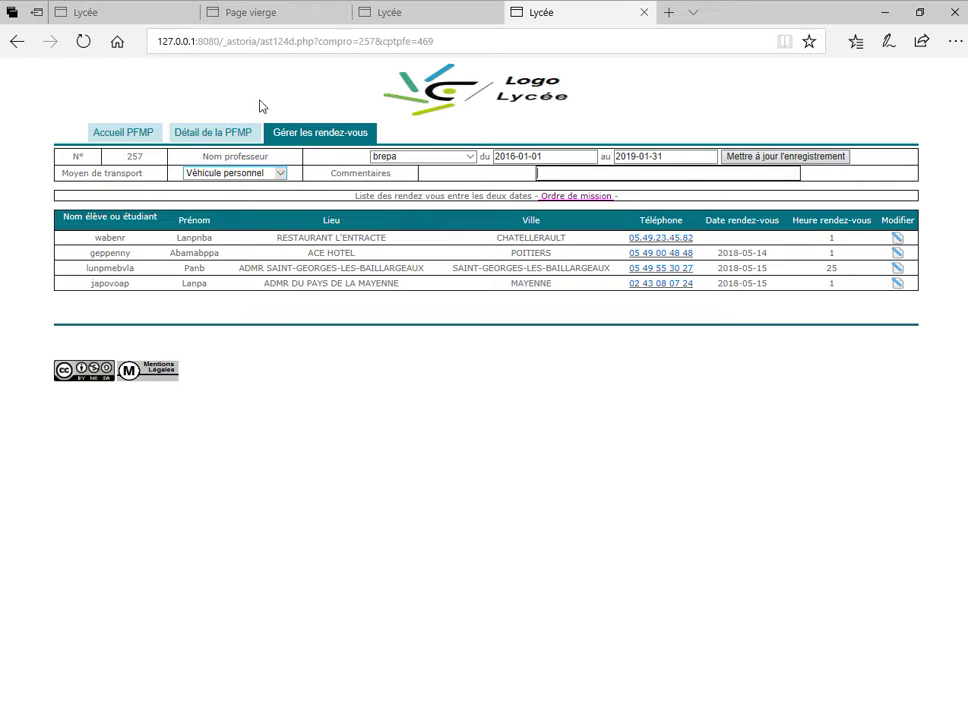
left_click(198, 135)
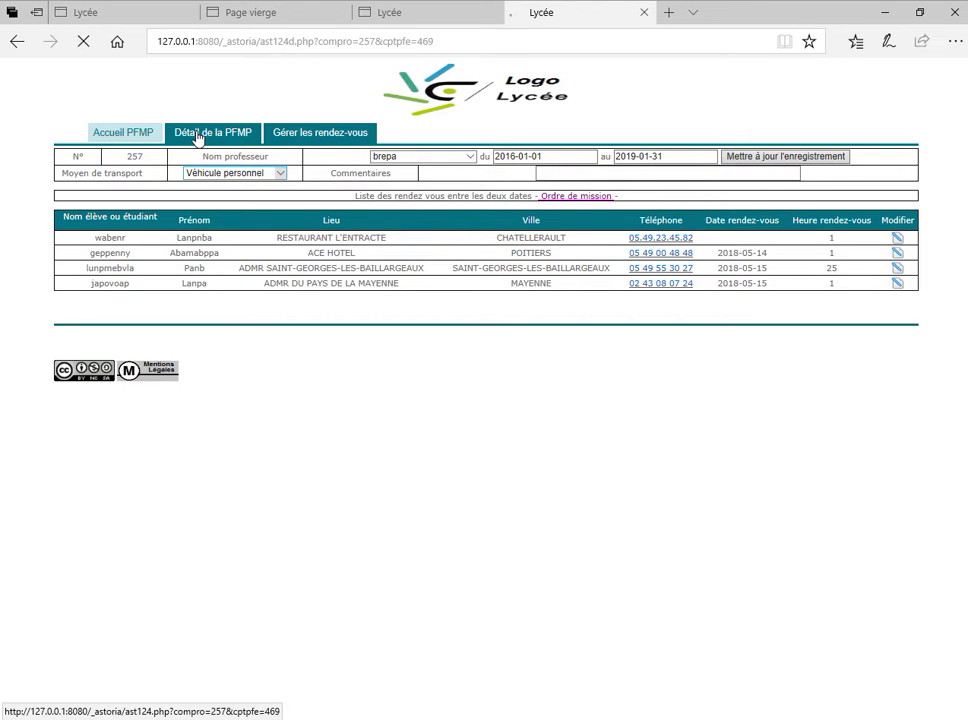